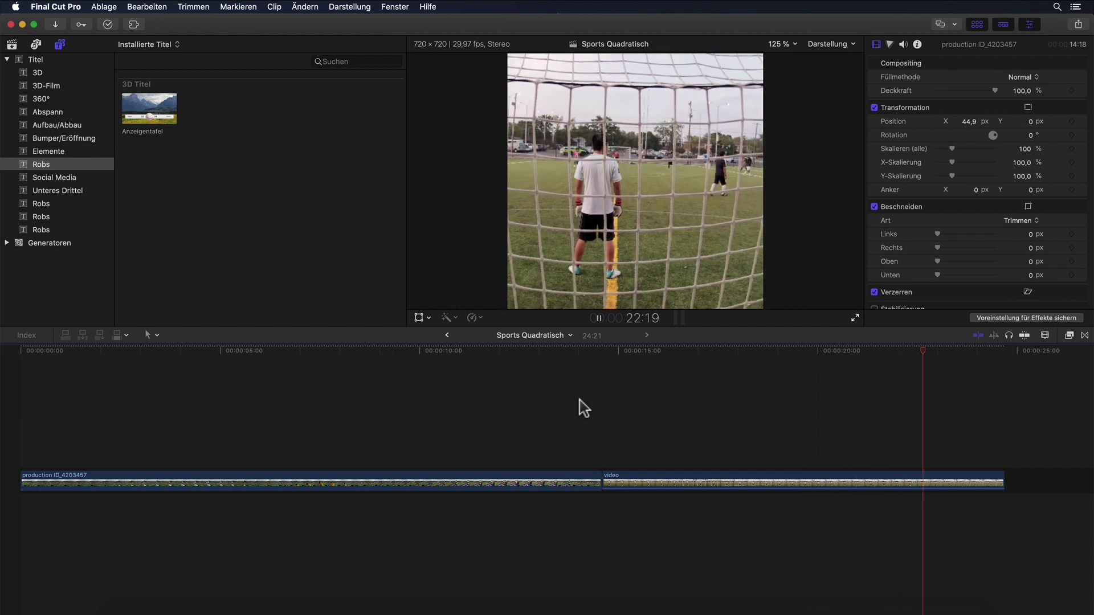
- Stop playback and park the playhead near the start of the timeline
key(space)
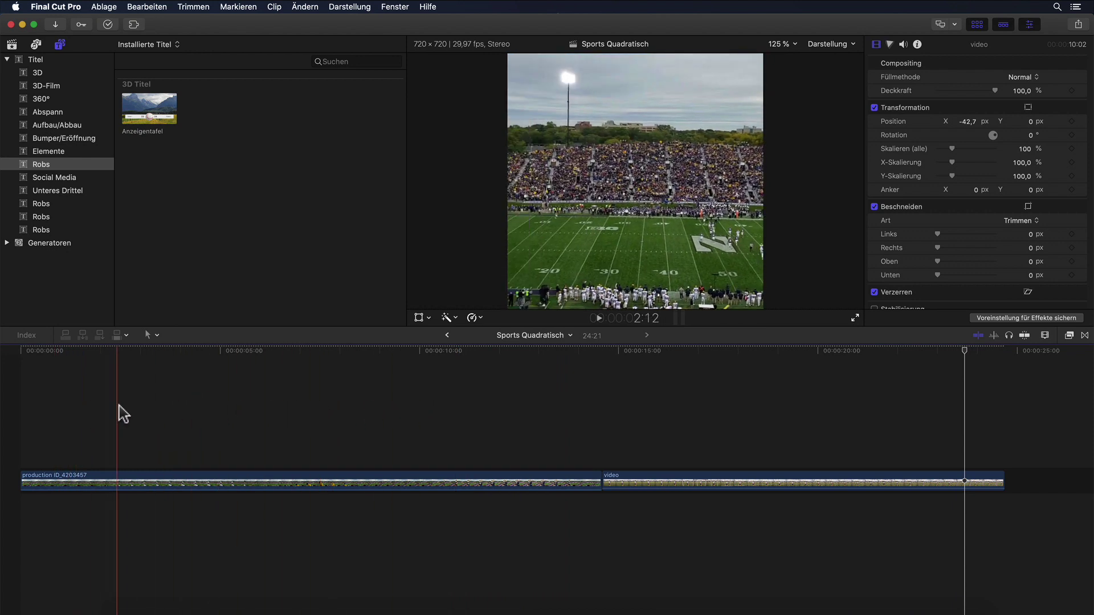
click(238, 410)
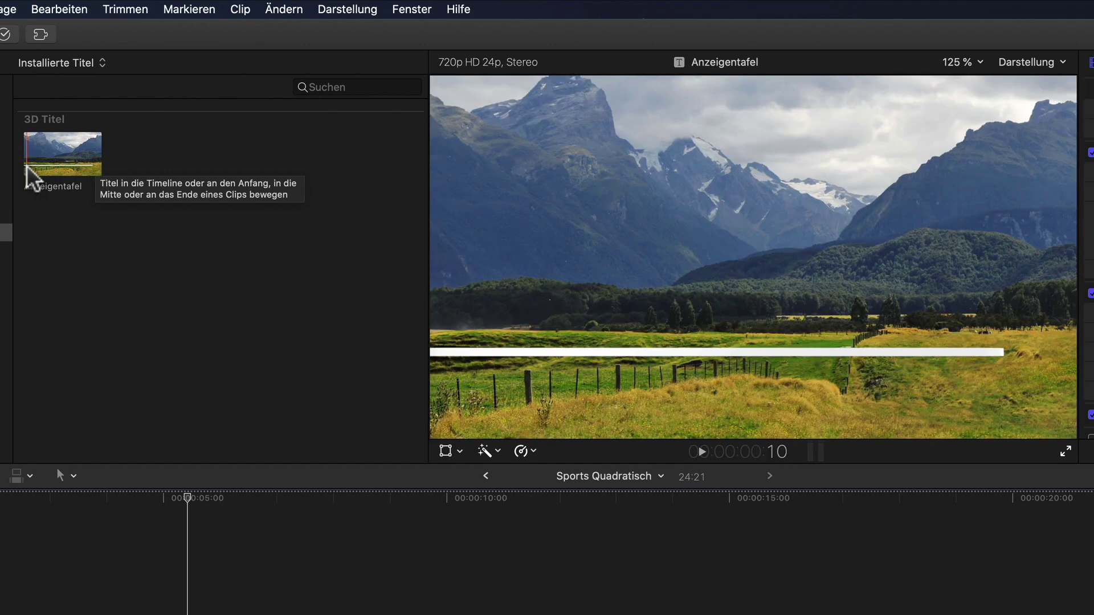
- Connect an Anzeigentafel scoreboard title above each sports clip, then play the timeline
click(66, 166)
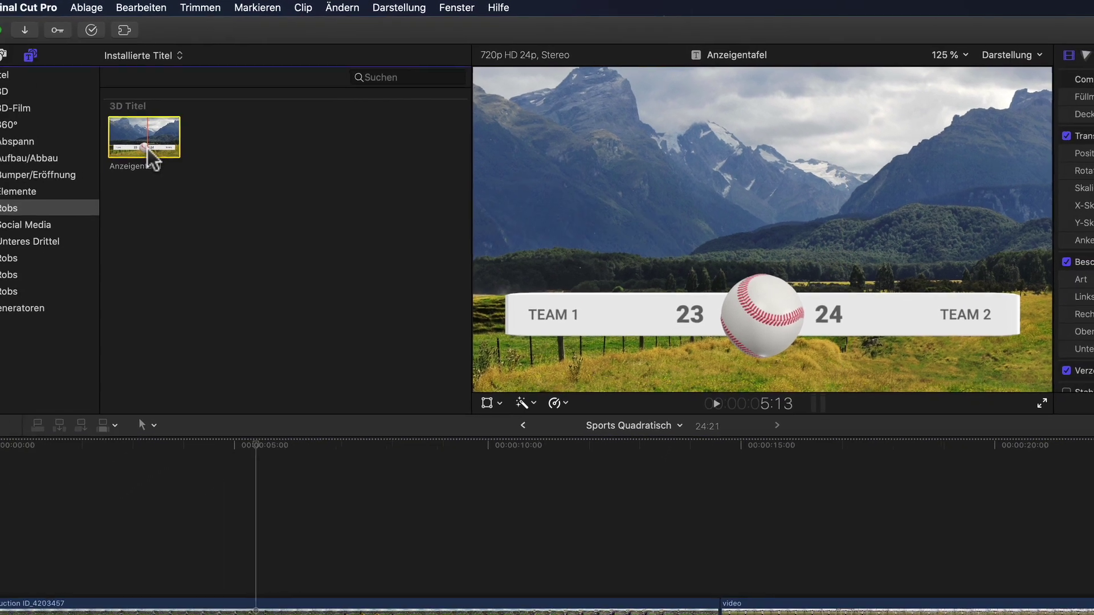
drag(180, 141, 222, 502)
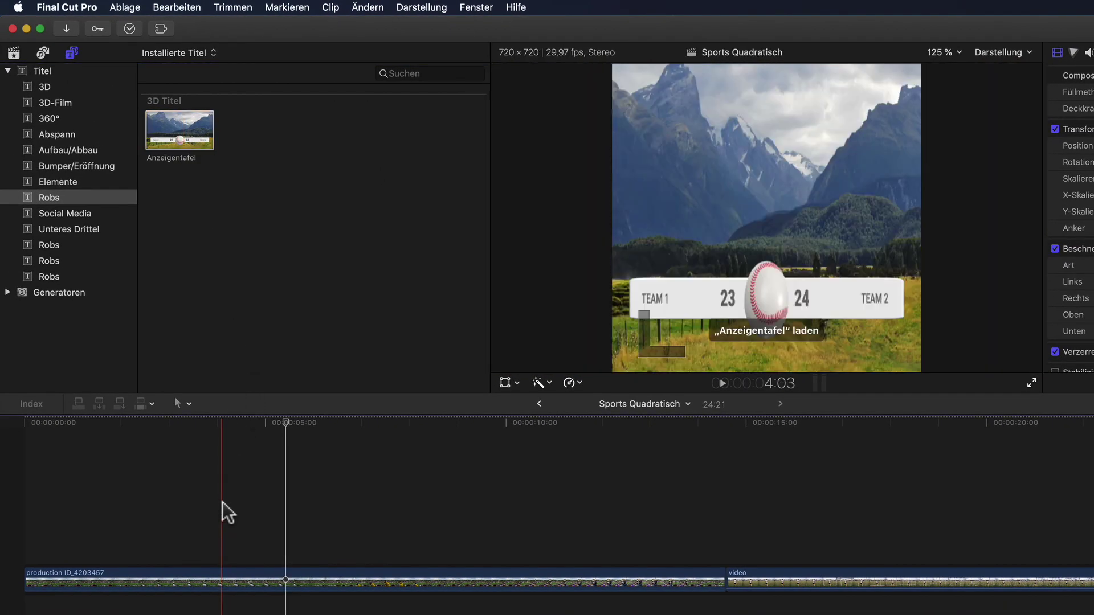
key(c)
key(q)
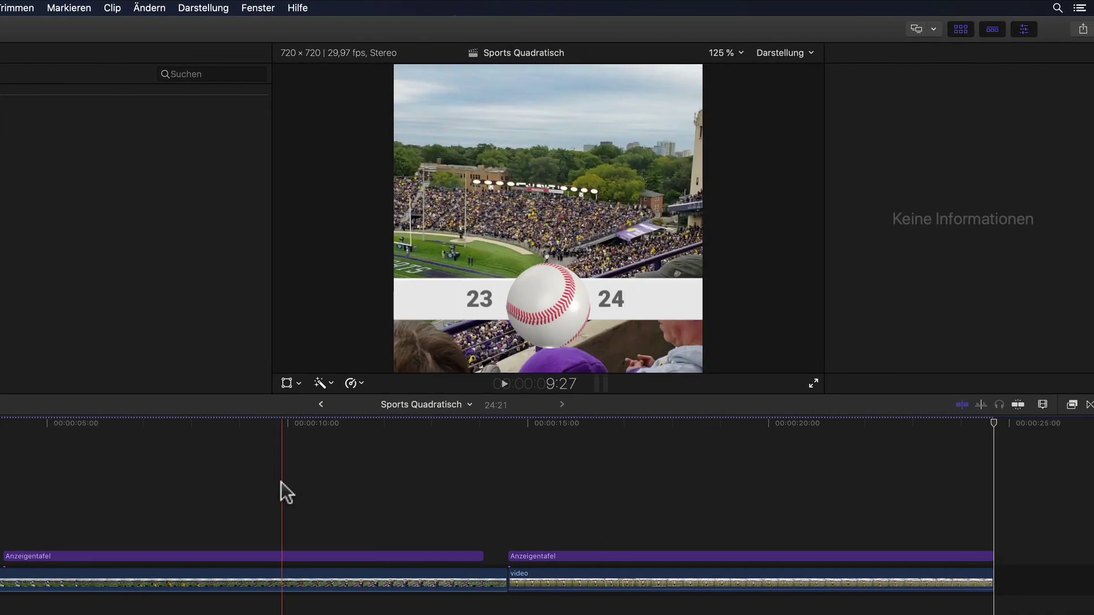
key(space)
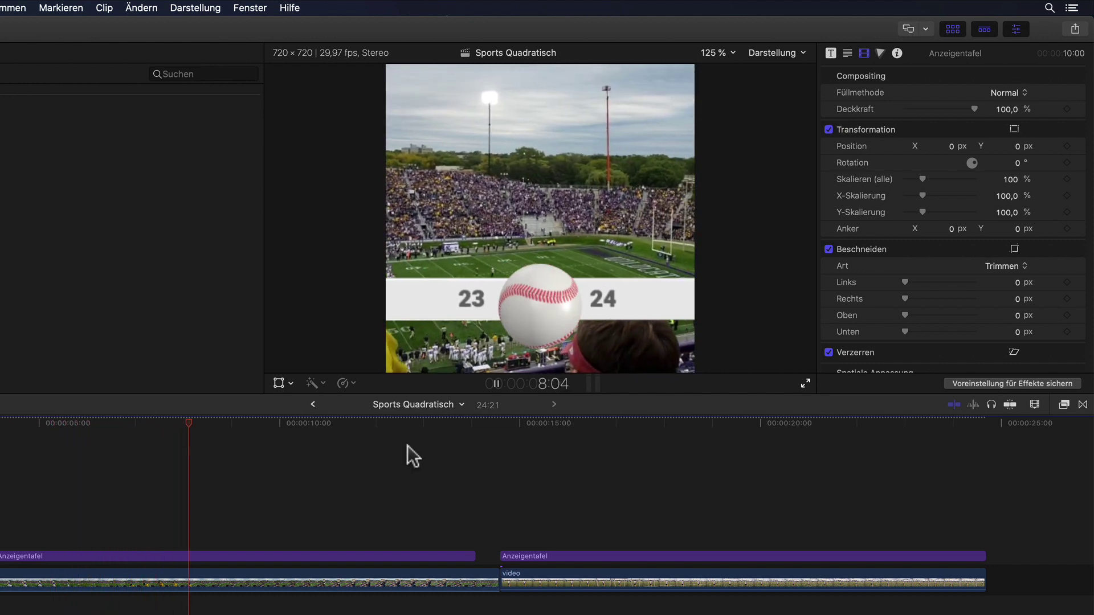
- Change the first scoreboard's scores from 23–24 to 14–12
key(space)
click(285, 474)
double_click(476, 299)
text(14)
double_click(603, 299)
text(12)
- Set the second scoreboard's left score to 2 and its sport to Soccer
click(640, 466)
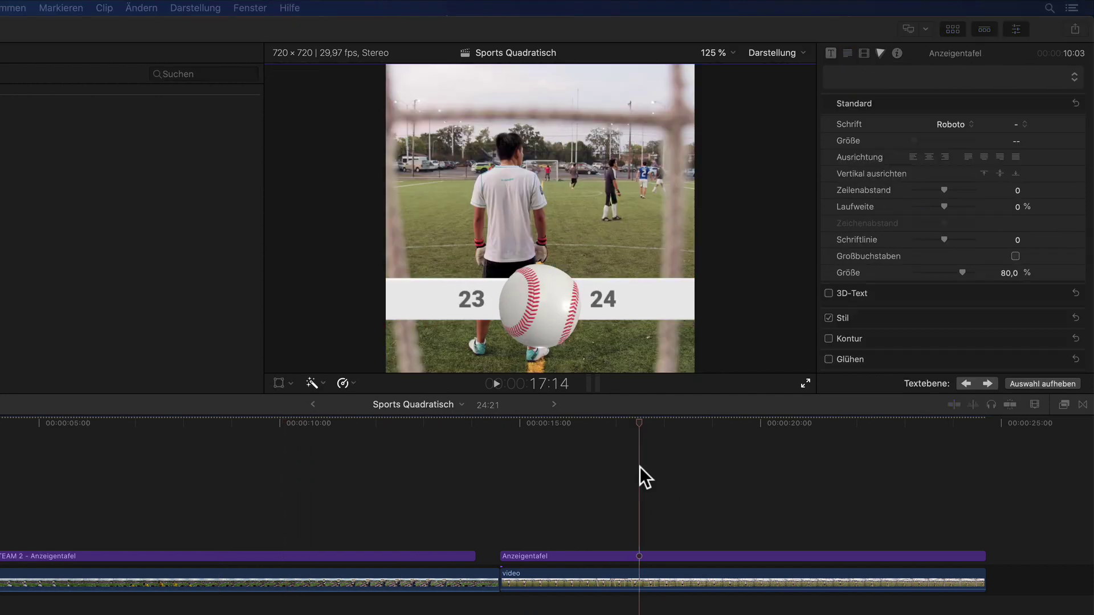
double_click(474, 297)
text(2)
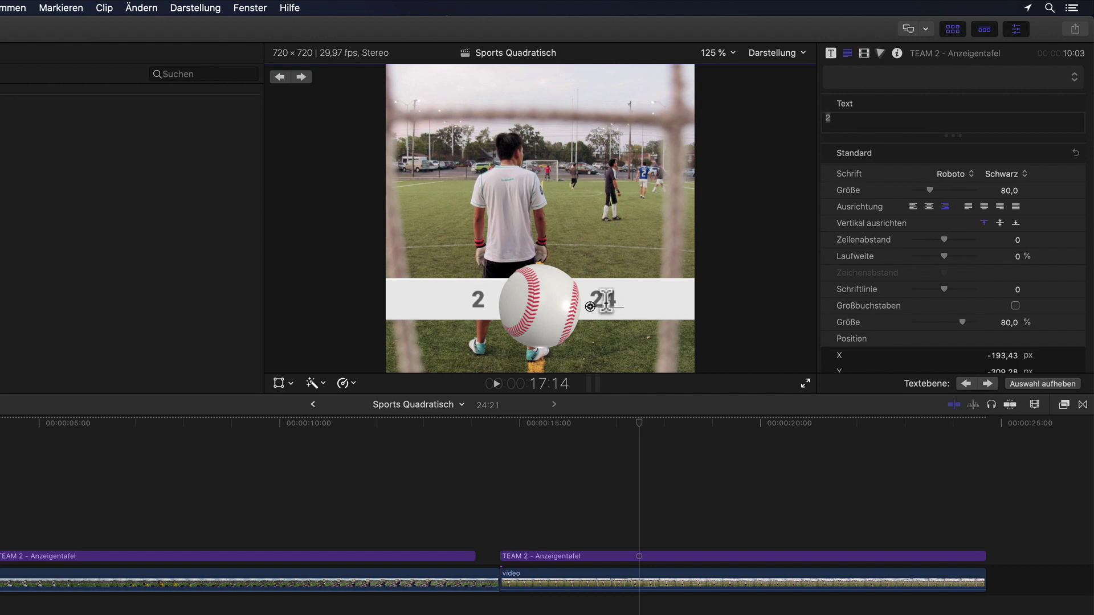
click(831, 53)
click(1006, 92)
click(1006, 82)
- Set the first scoreboard's sport to Football
click(312, 466)
click(1007, 93)
click(1006, 117)
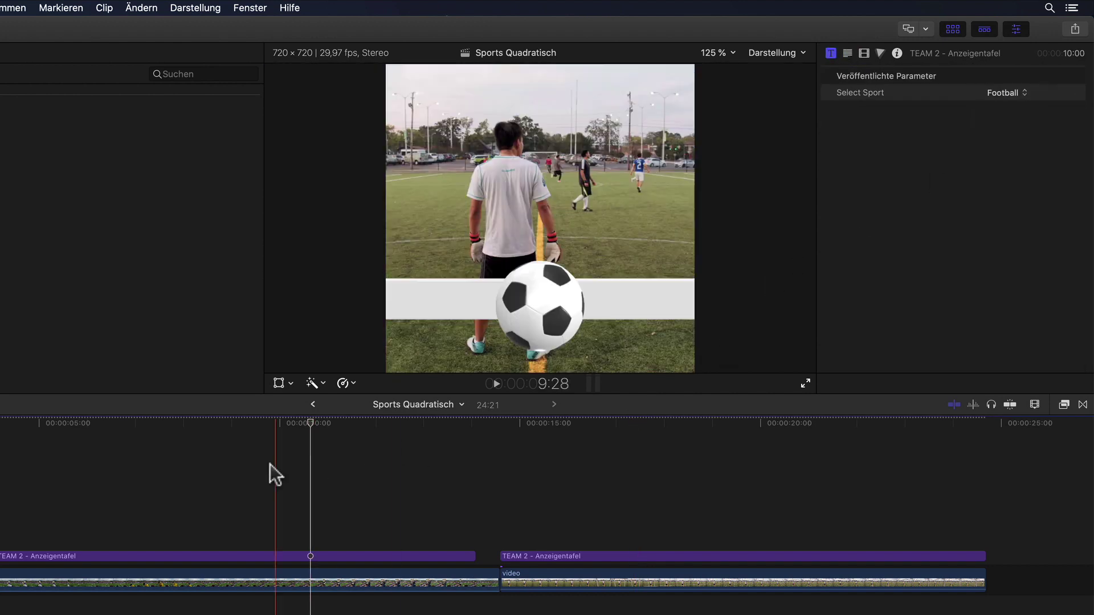
- Play back both scoreboards to review them, then stop
key(space)
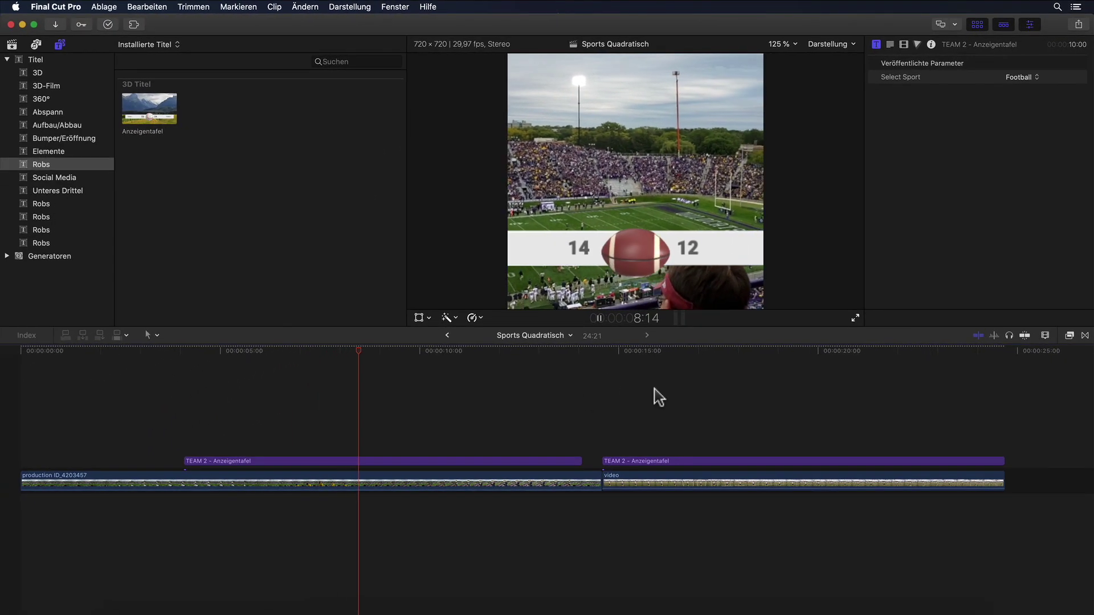
click(598, 384)
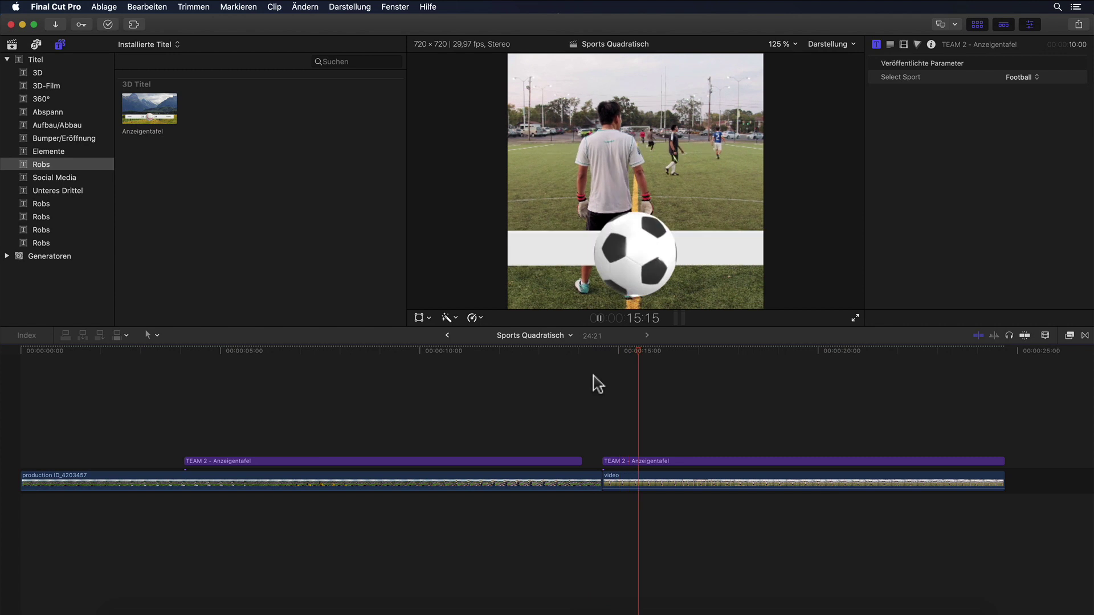
key(space)
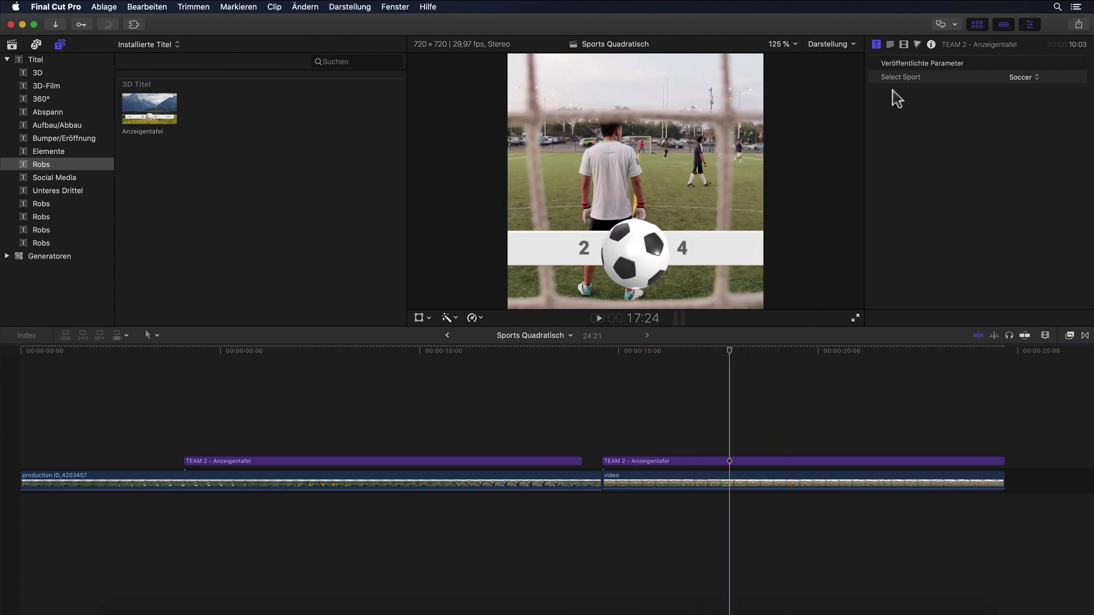
- Try a smaller Scale (All) on the title in the Video inspector, then undo back to 100%
click(904, 46)
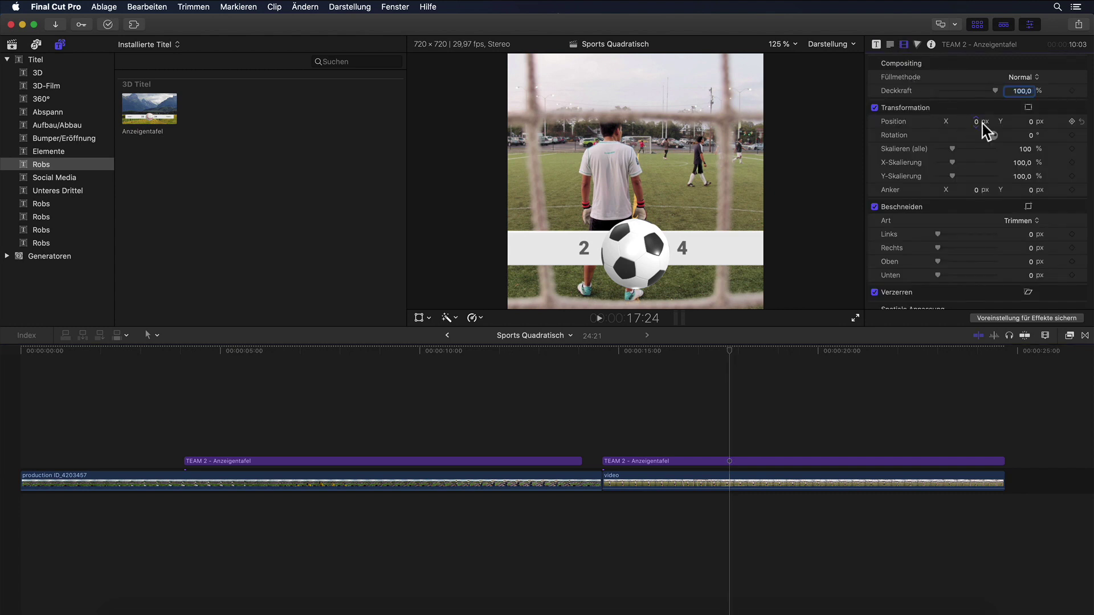
drag(1024, 149, 1000, 149)
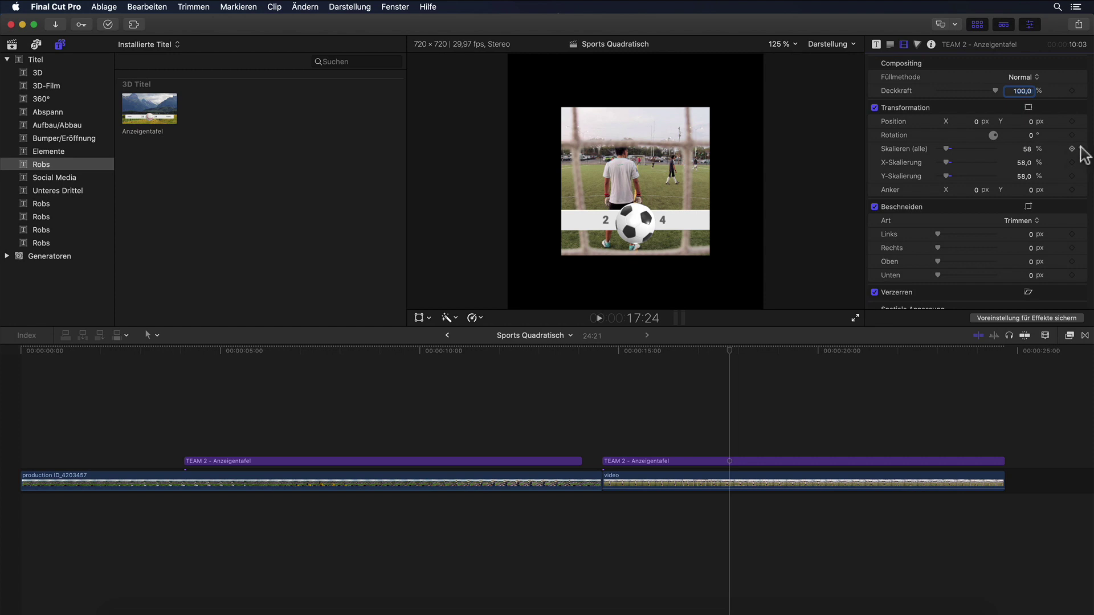
key(super+z)
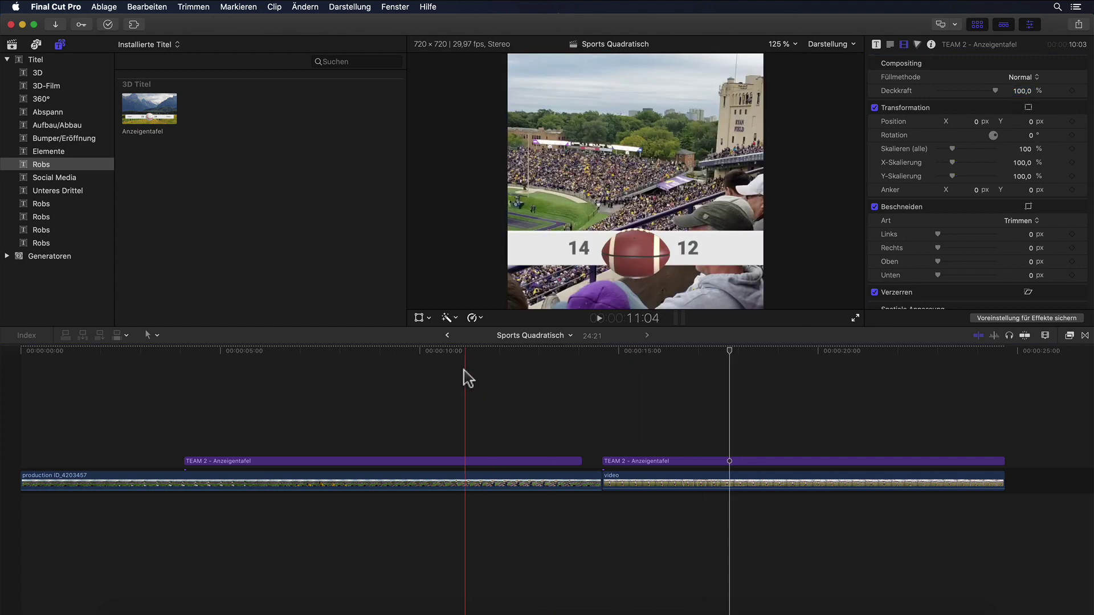
- Return the playhead to the first clip and bring up the Anzeigentafel title's context menu
click(450, 370)
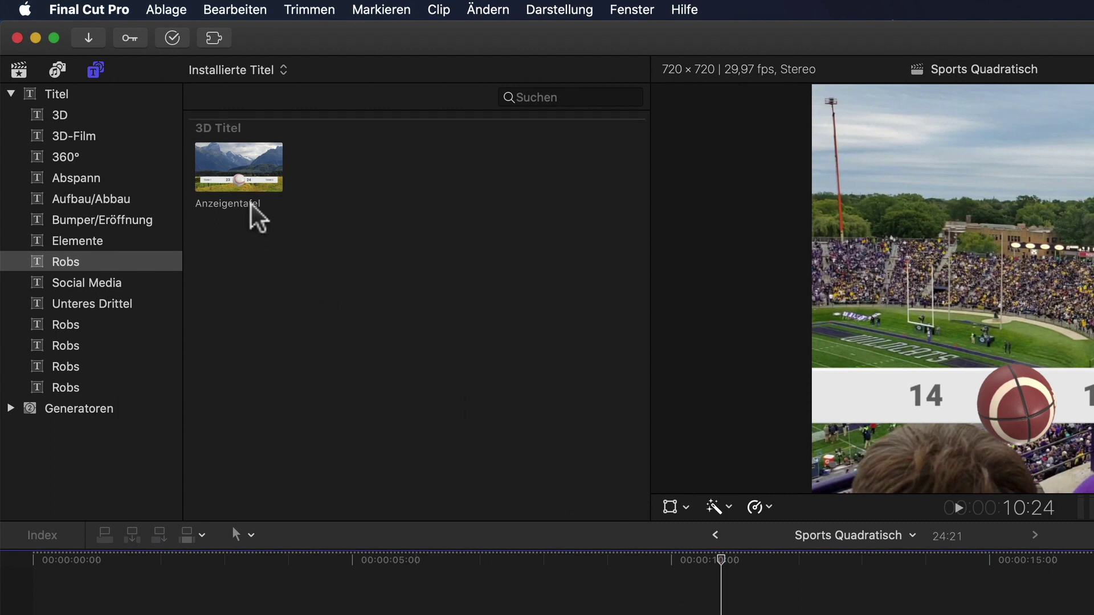
right_click(259, 176)
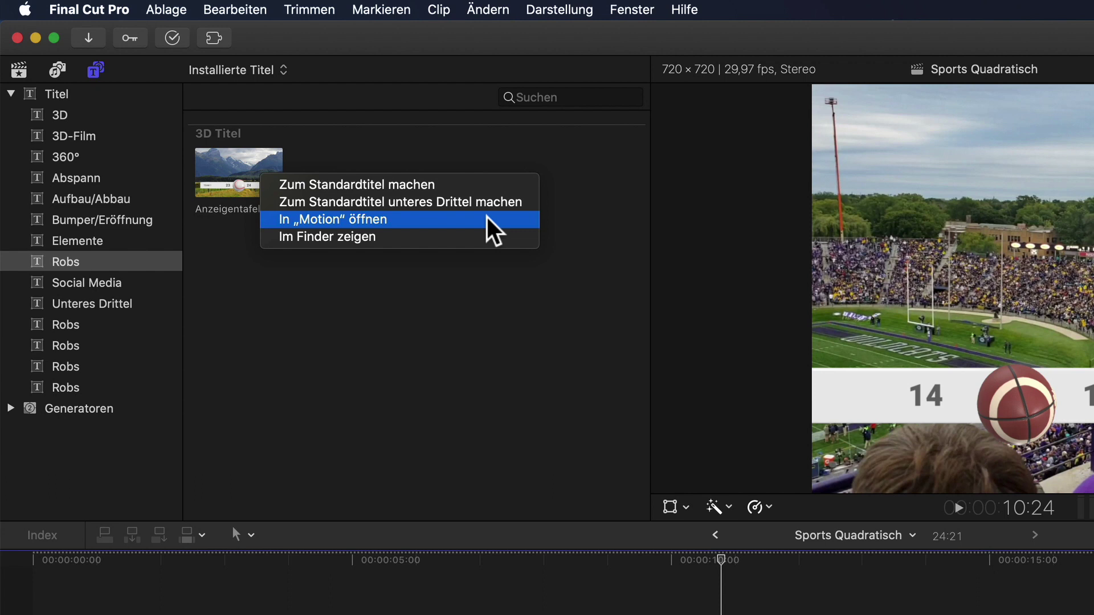
- Open Anzeigentafel in Motion and show the Project layer's settings with Select Sport set to Baseball
click(487, 219)
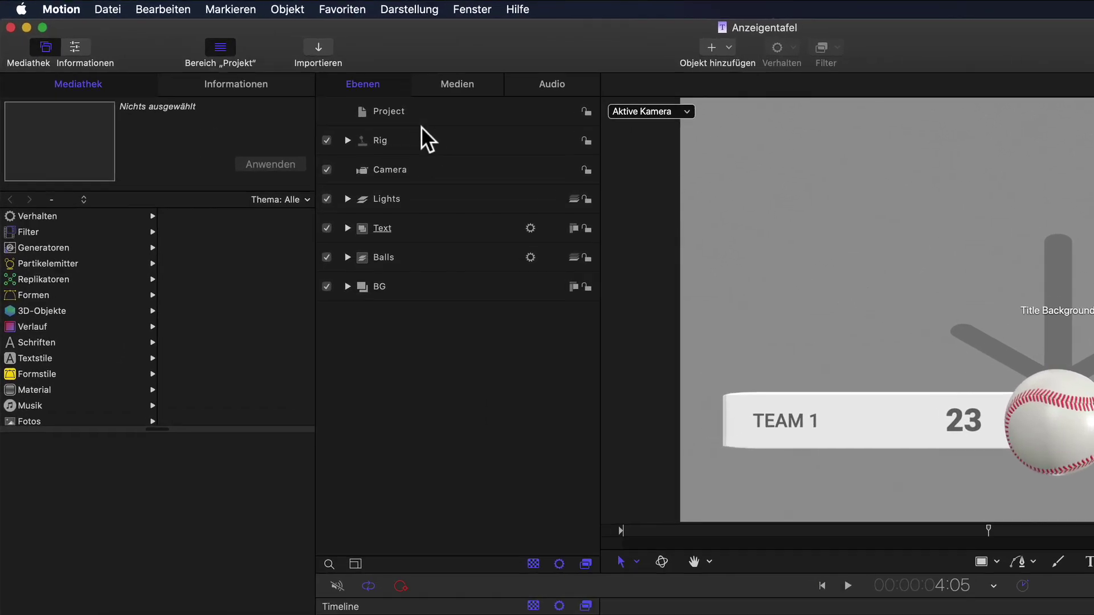
click(302, 80)
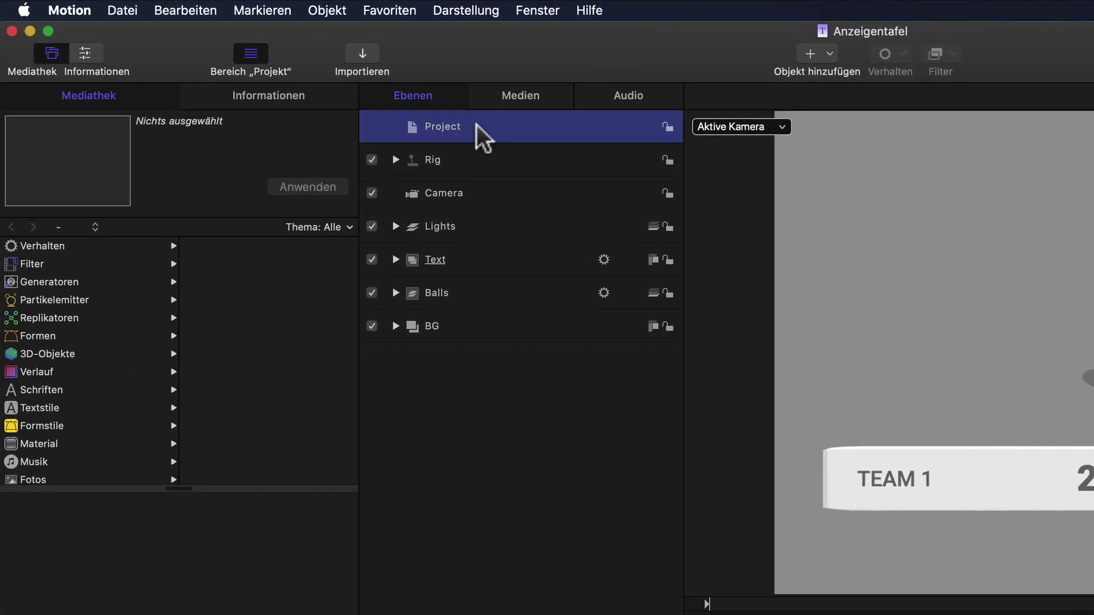
click(299, 99)
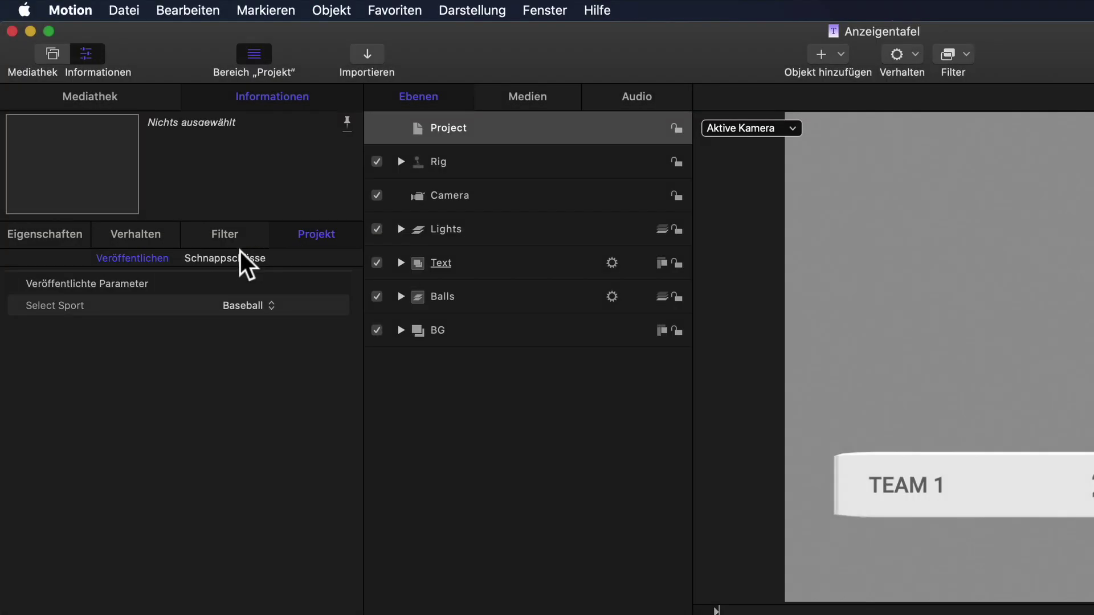
- Show the project's Snapshots, select the Standardprojekt 16:9 snapshot, and list aspect ratios for a new one
click(238, 258)
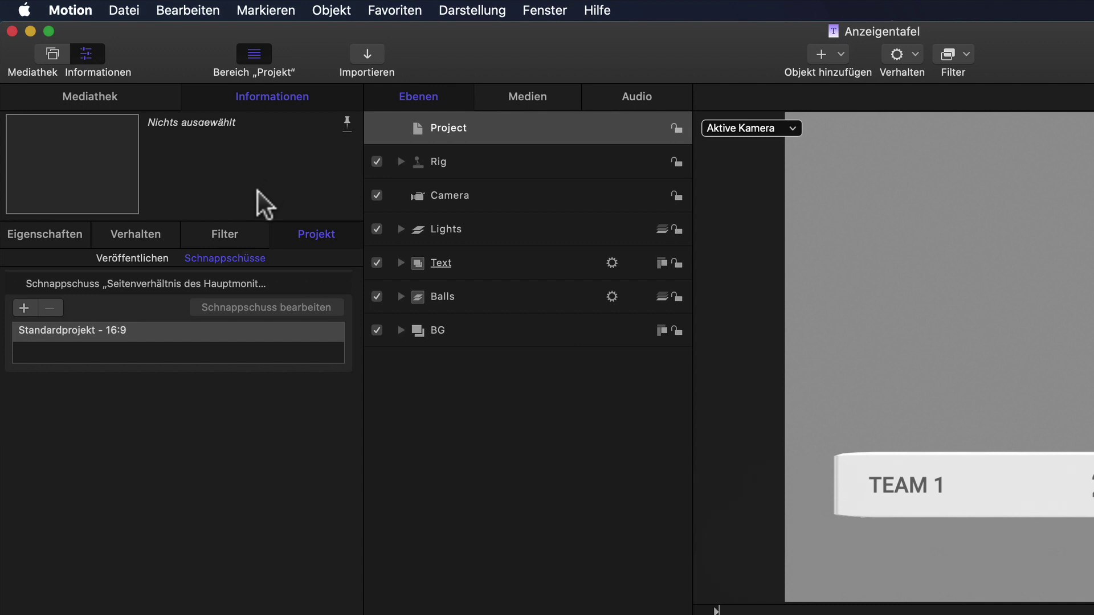
click(144, 333)
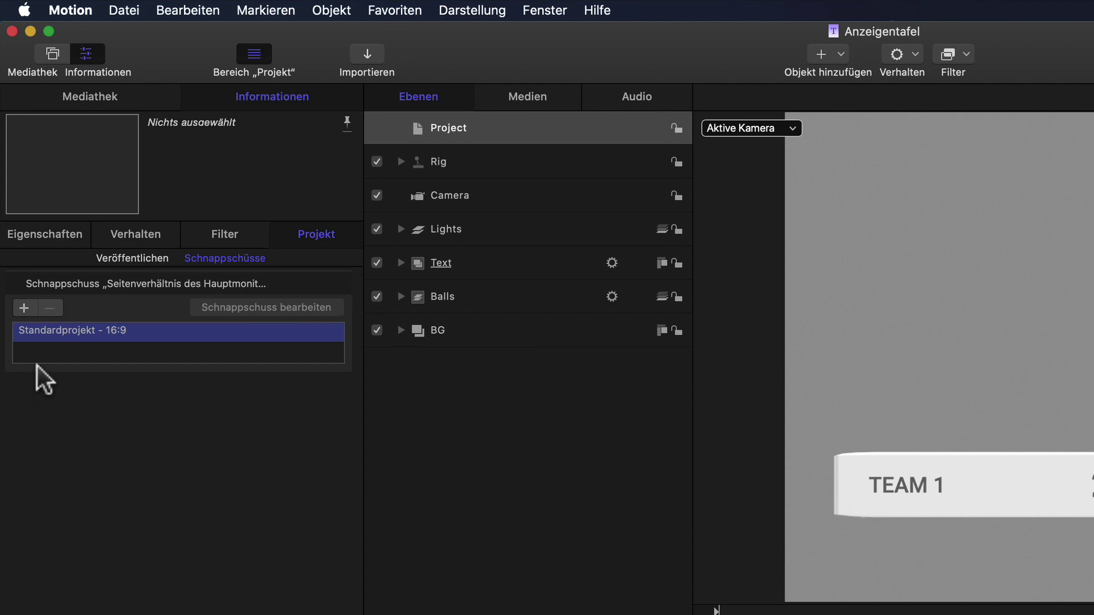
click(23, 308)
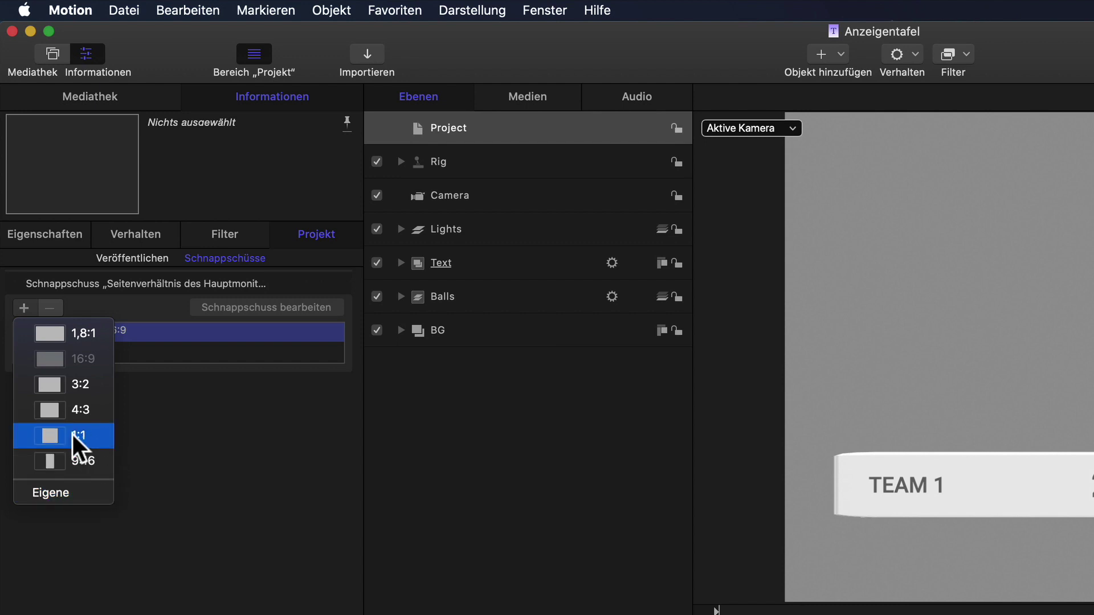
- Add a 1:1 snapshot, preview the scoreboard in the square canvas, and start editing that snapshot
click(105, 435)
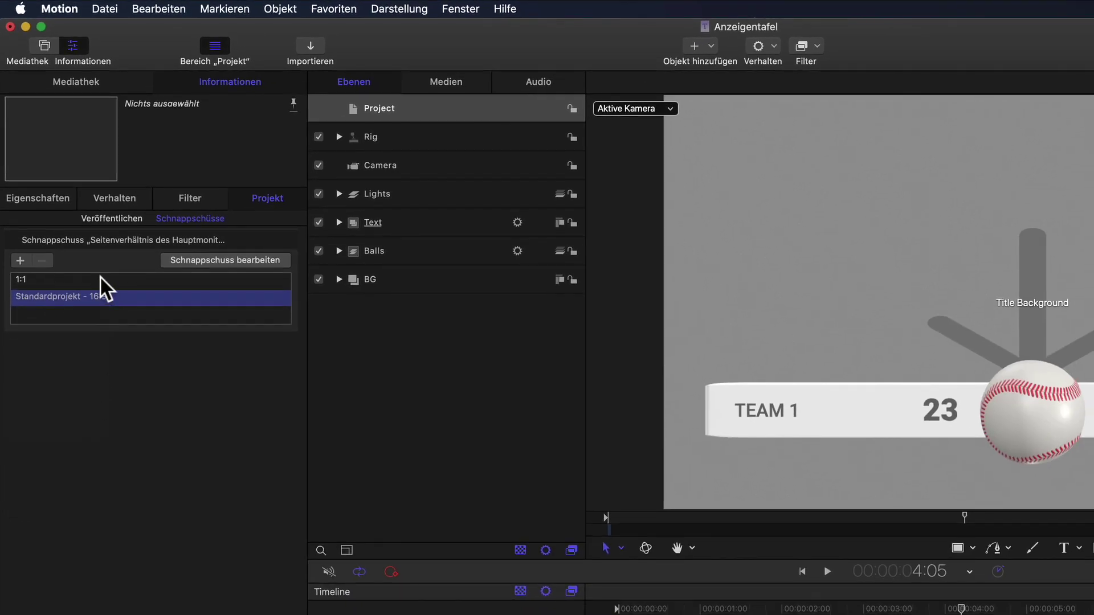
click(100, 279)
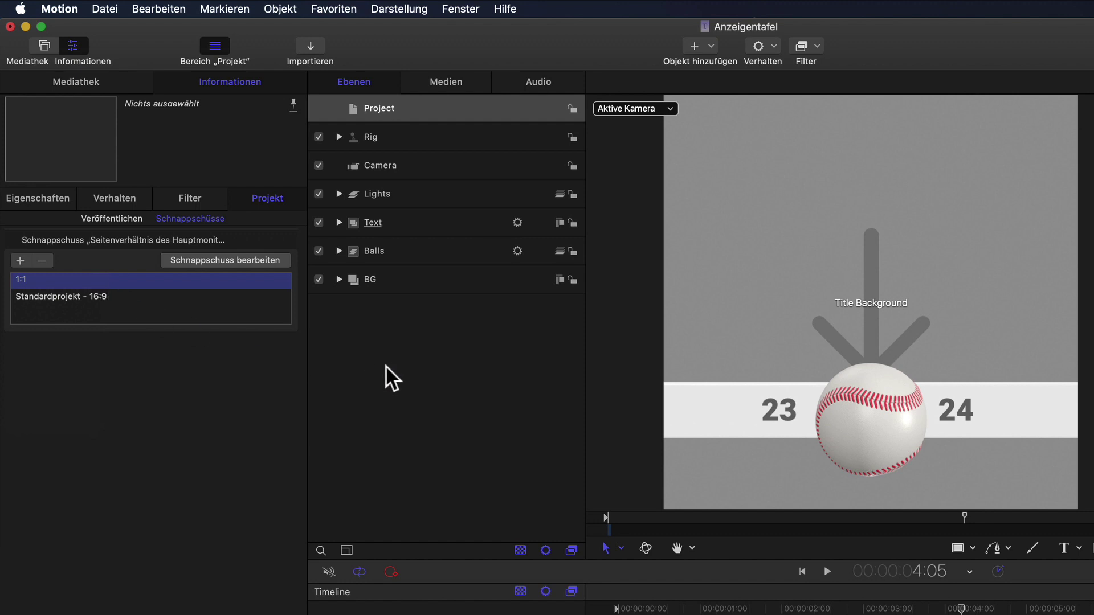
drag(961, 609, 877, 610)
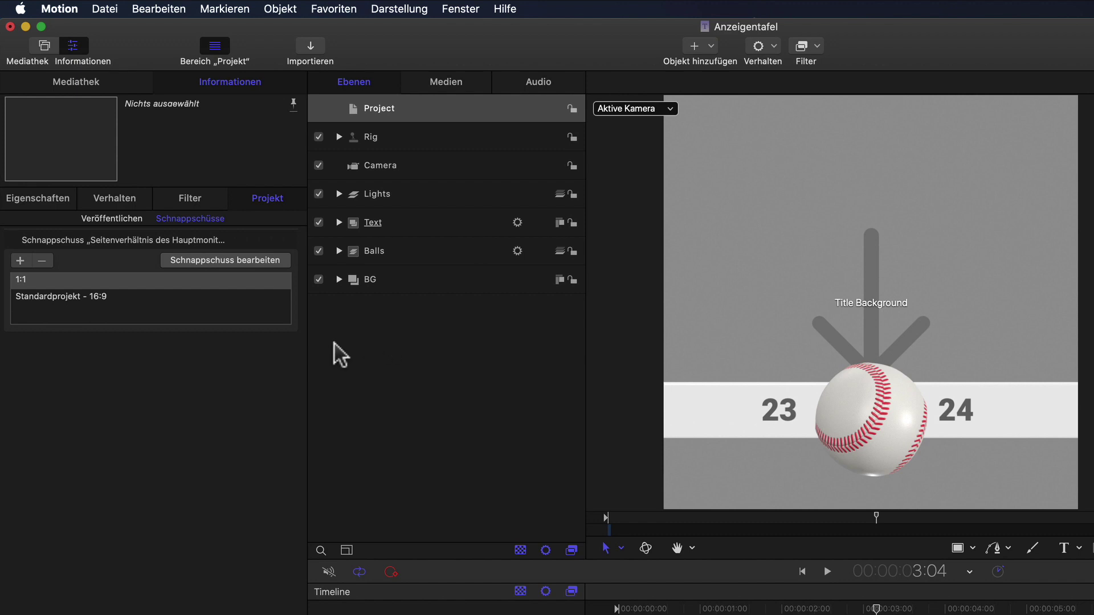
click(243, 282)
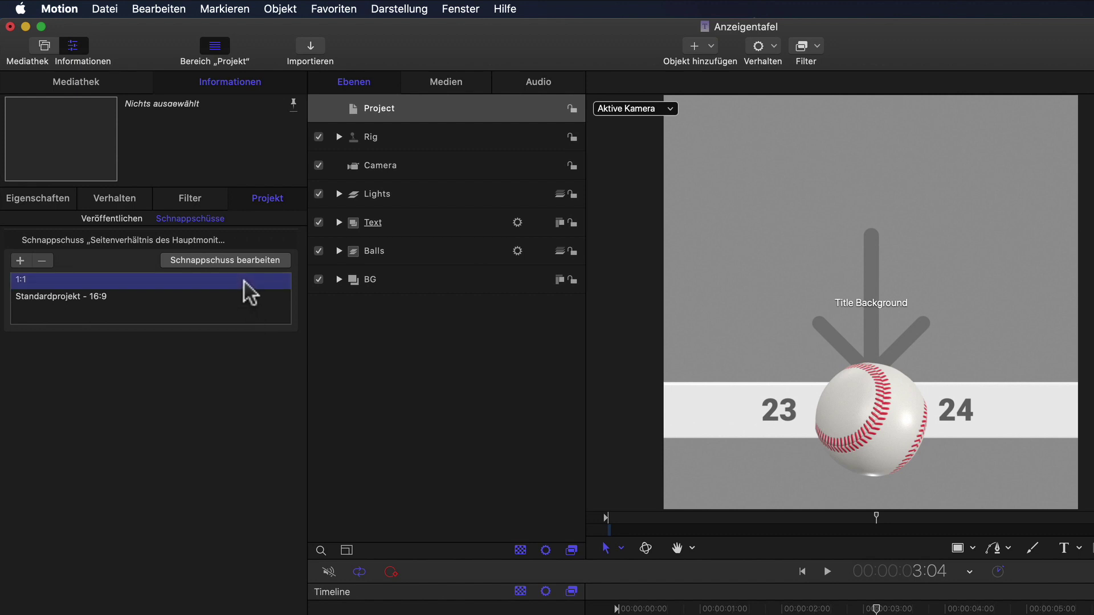
click(261, 262)
drag(364, 310, 189, 357)
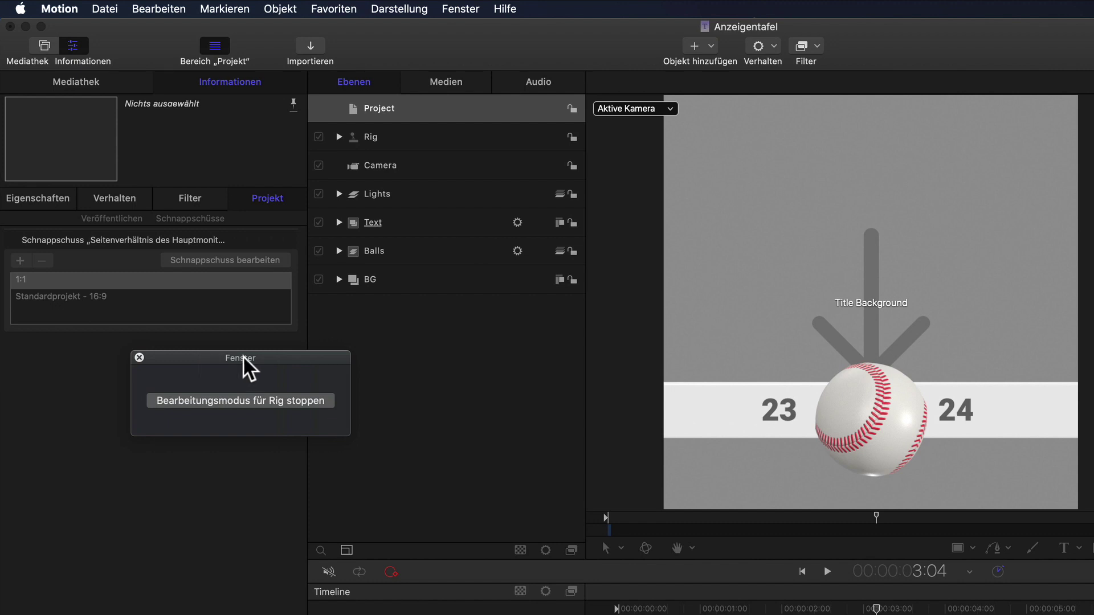
- Scale the Text and Balls layers to 55% and move them down to Y −239,9 px
click(403, 222)
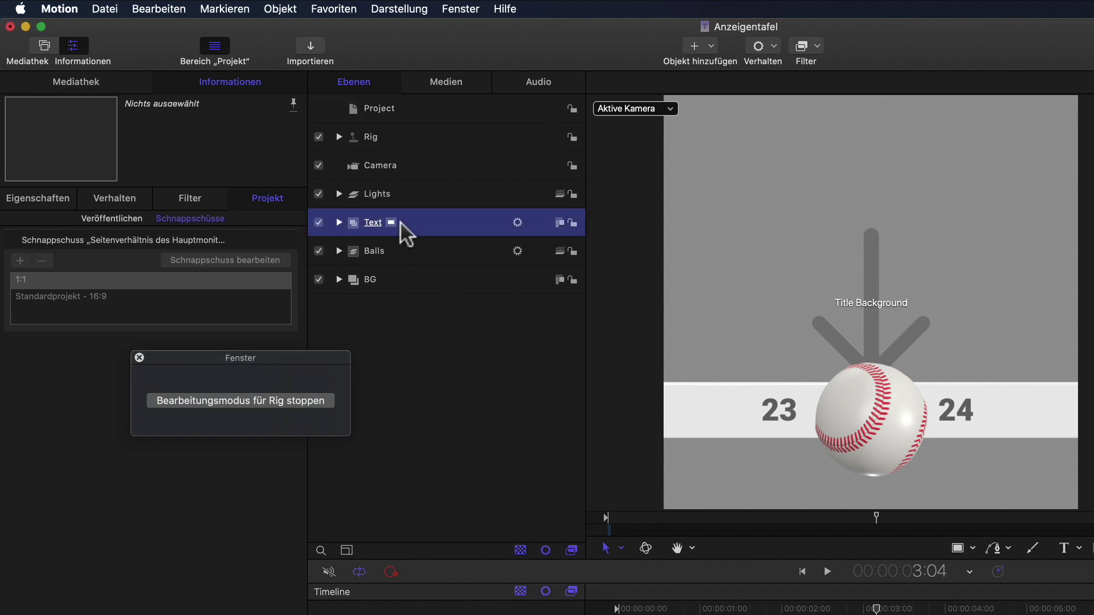
shift+click(399, 248)
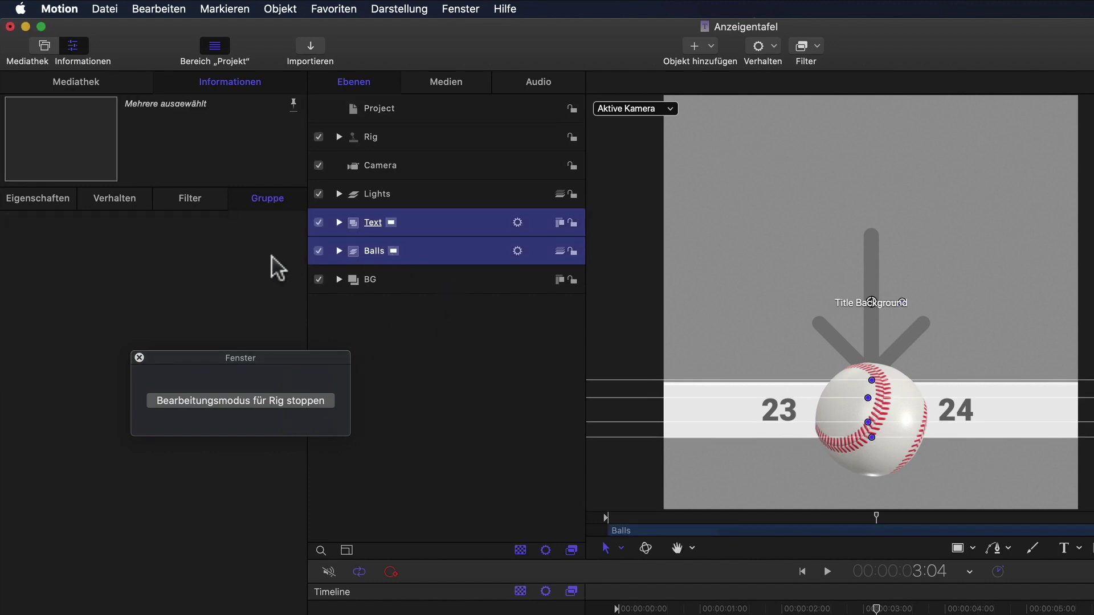
click(66, 205)
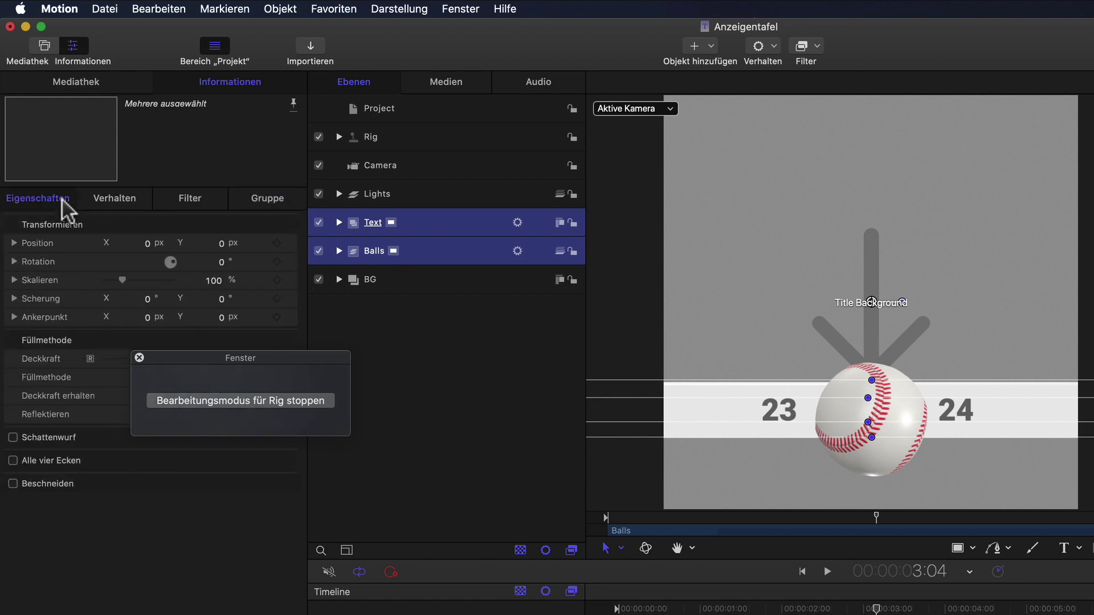
click(215, 282)
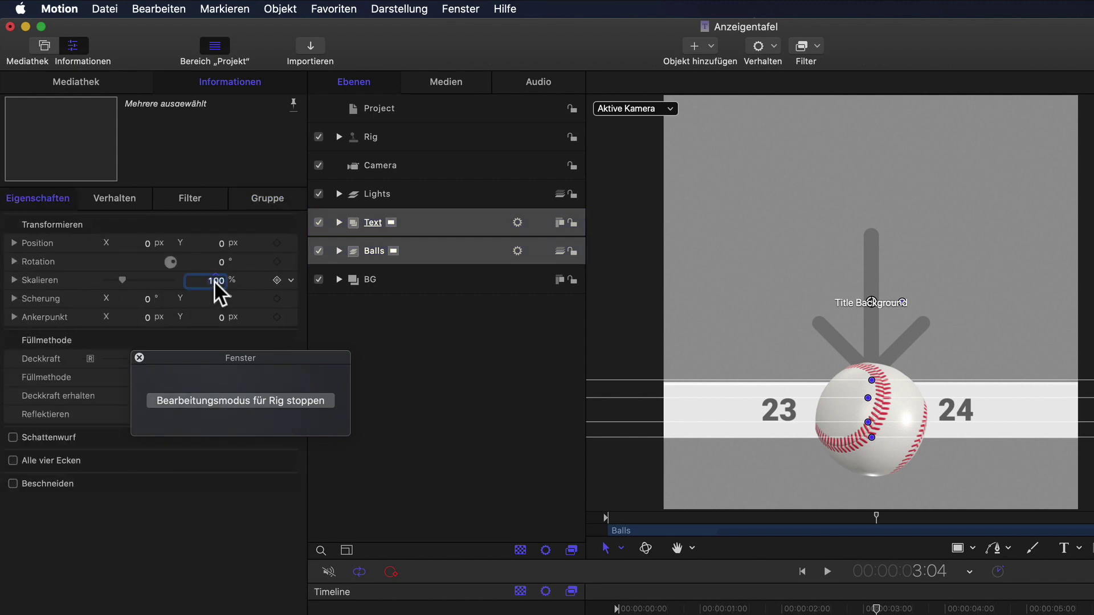
text(55)
key(Return)
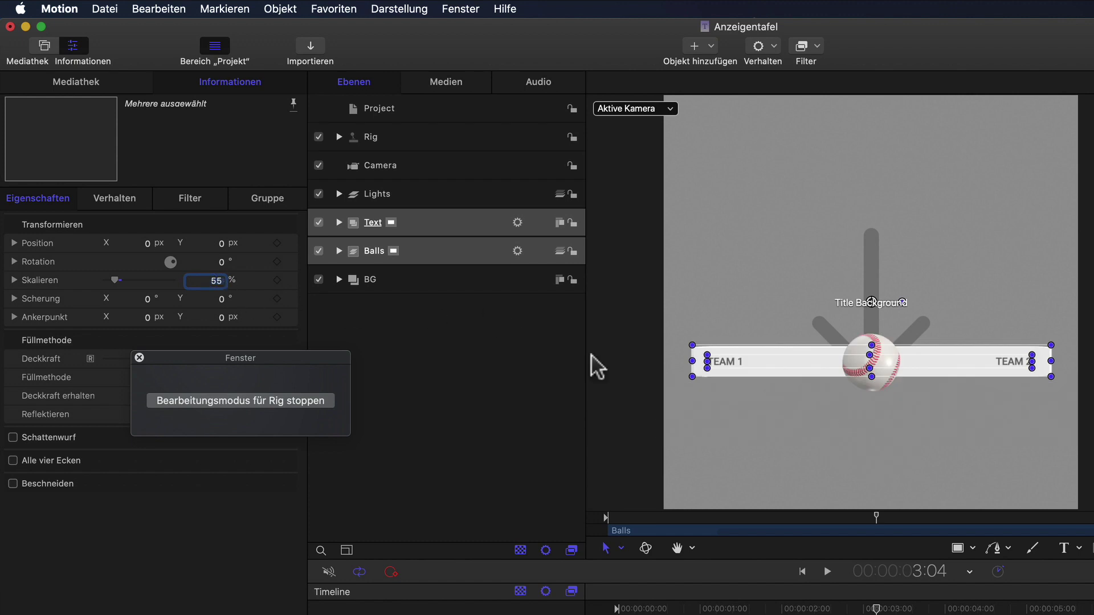
drag(911, 360, 911, 452)
- Move Tennisball through Soccerball up to about Y −246 px, centred on the banner
click(404, 314)
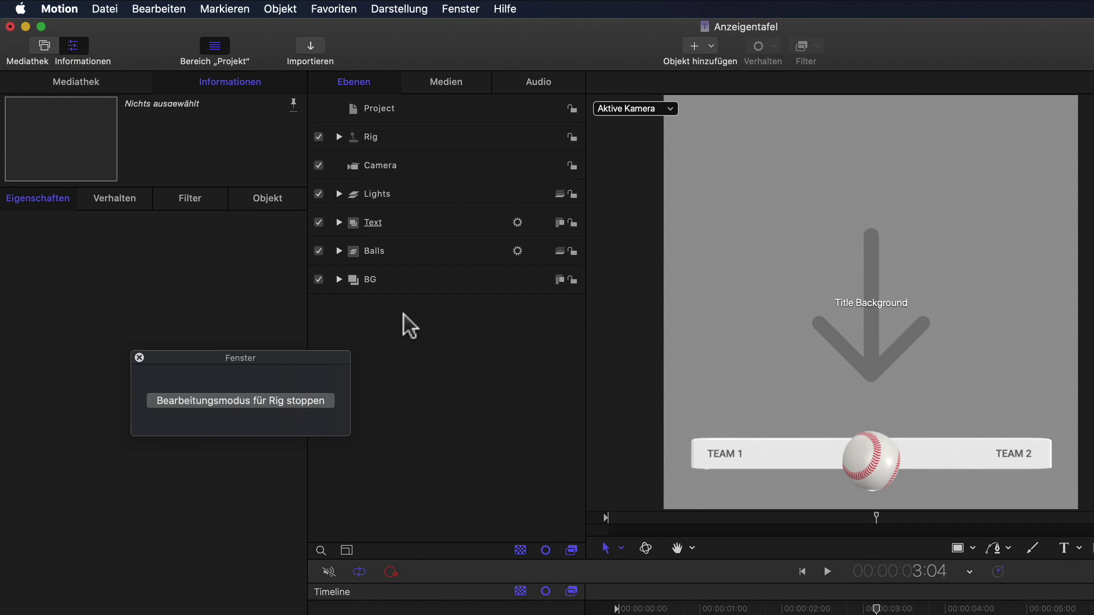
click(338, 251)
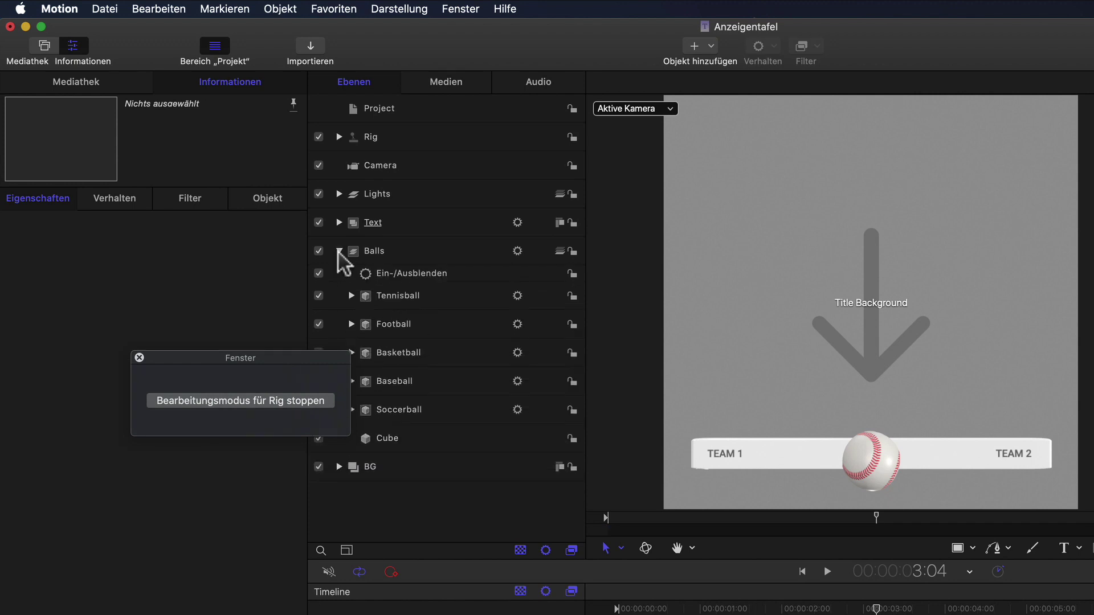
click(405, 295)
shift+click(414, 409)
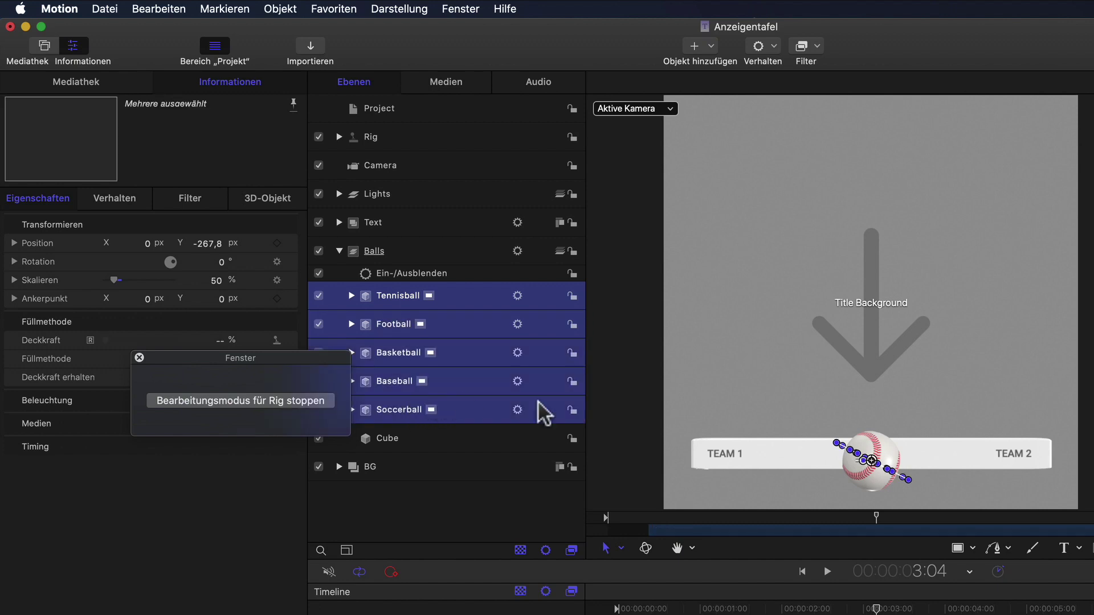
drag(877, 439, 880, 467)
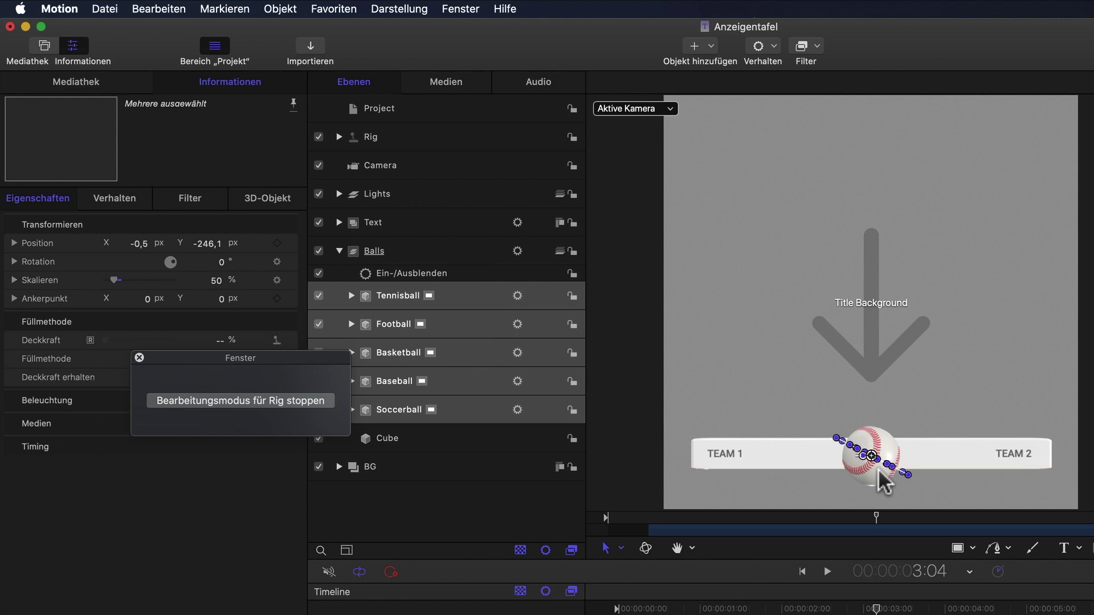
click(340, 249)
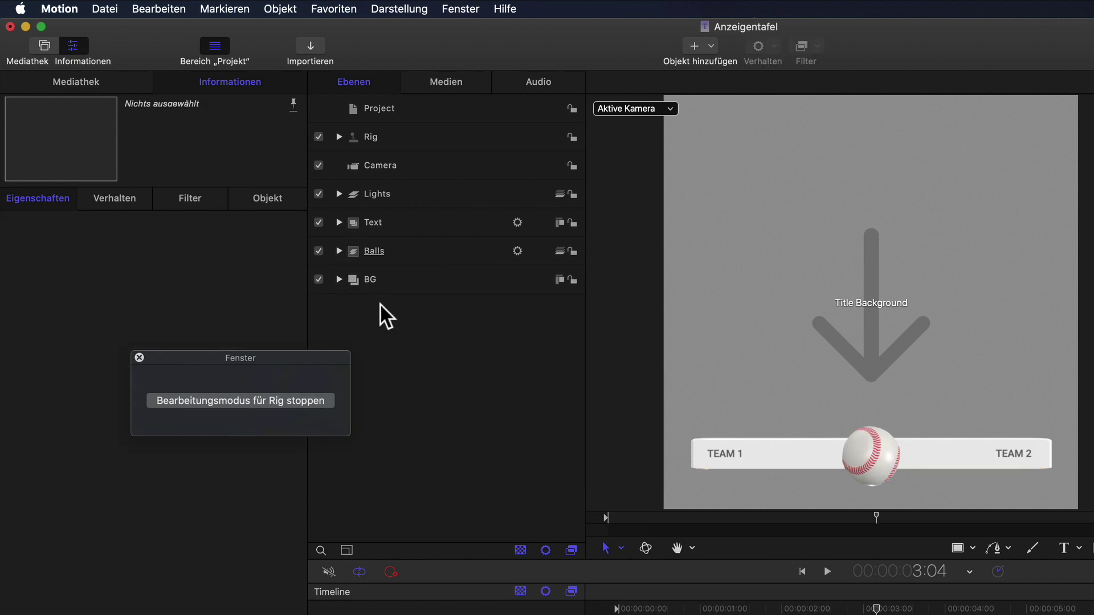
- Stop editing the rig and bring up the project's Snapshots
click(283, 398)
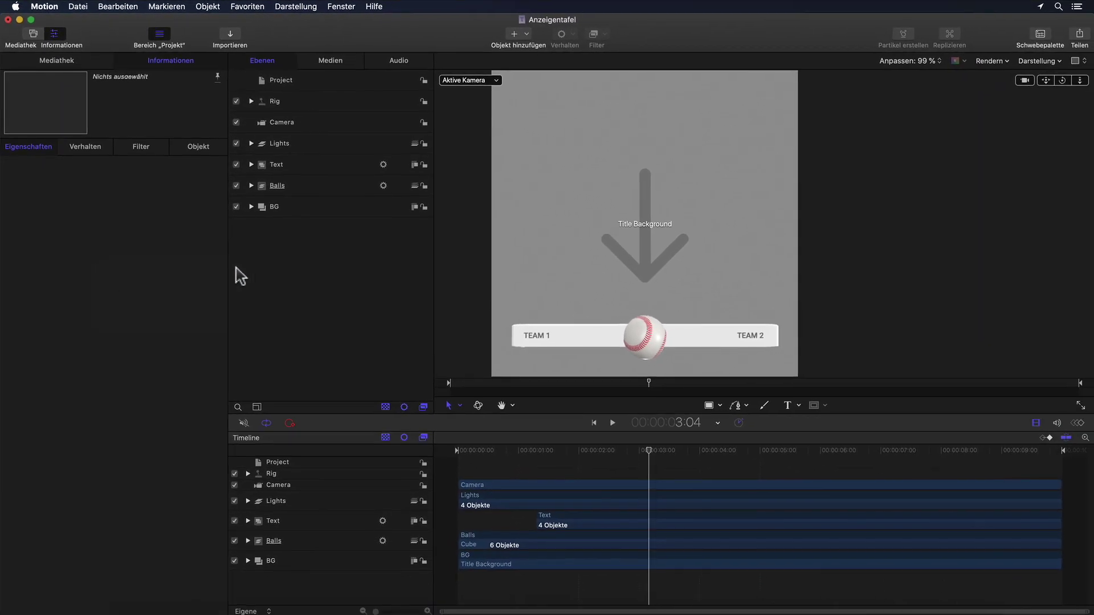
click(297, 89)
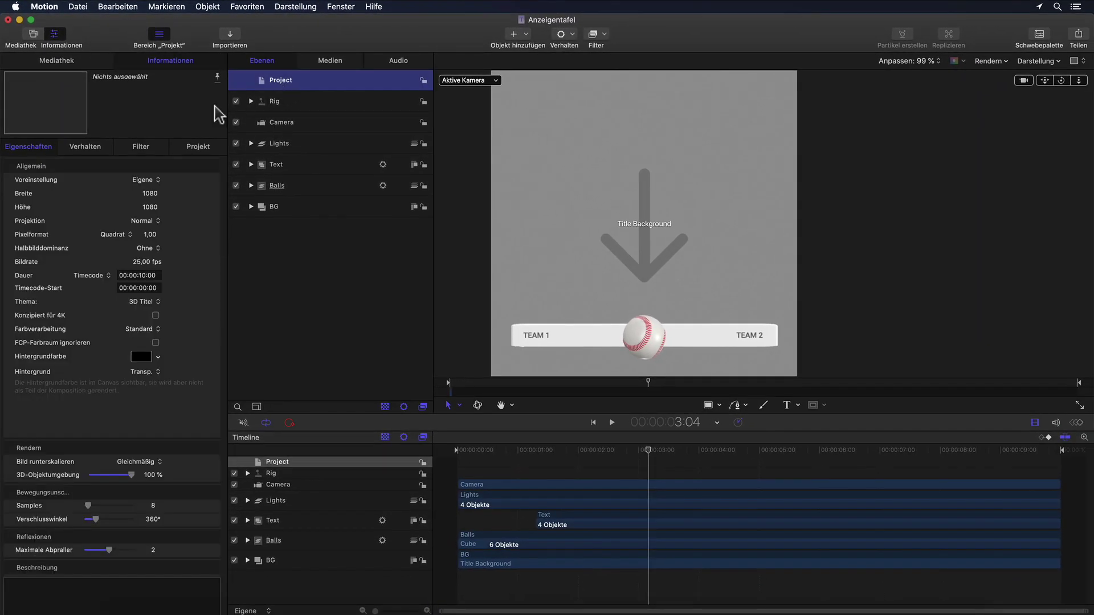
click(195, 147)
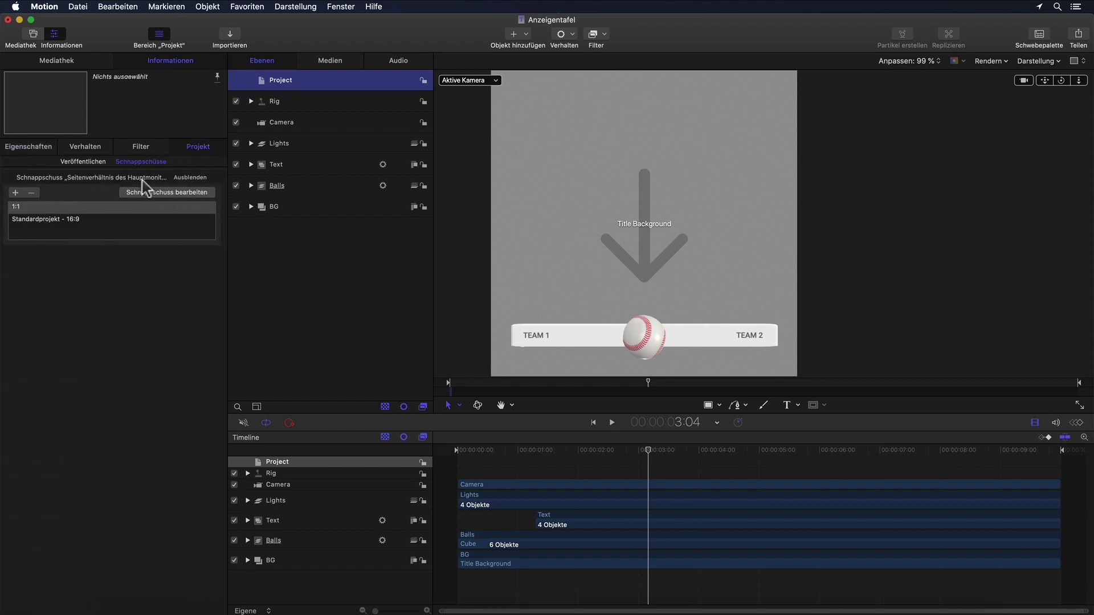
- Compare the 1:1 and 16:9 snapshot layouts, then close and save the Anzeigentafel title
click(67, 221)
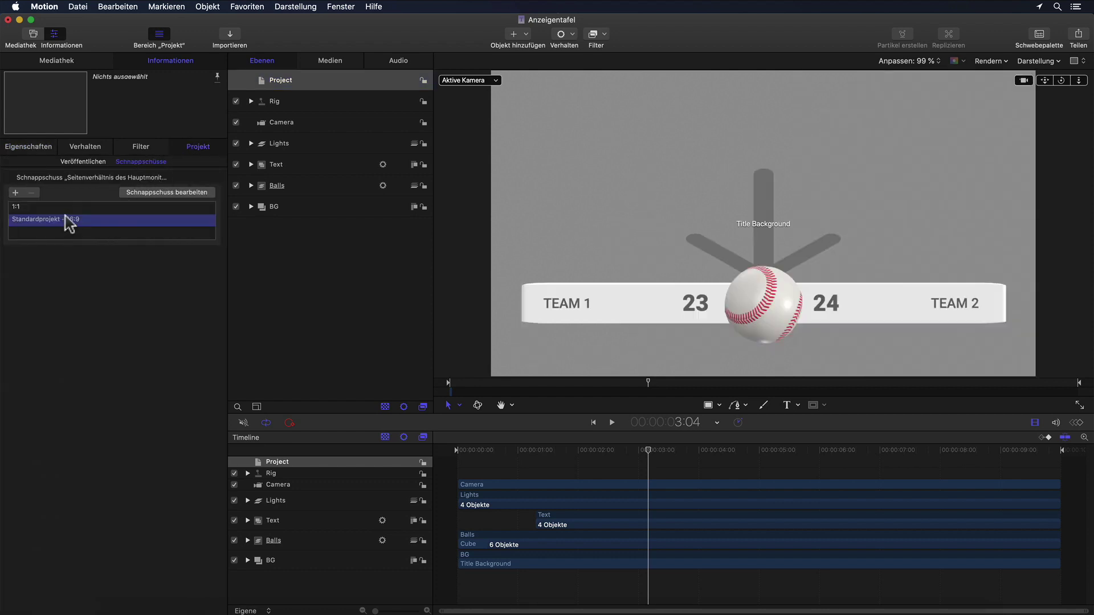
click(65, 208)
click(68, 220)
click(73, 206)
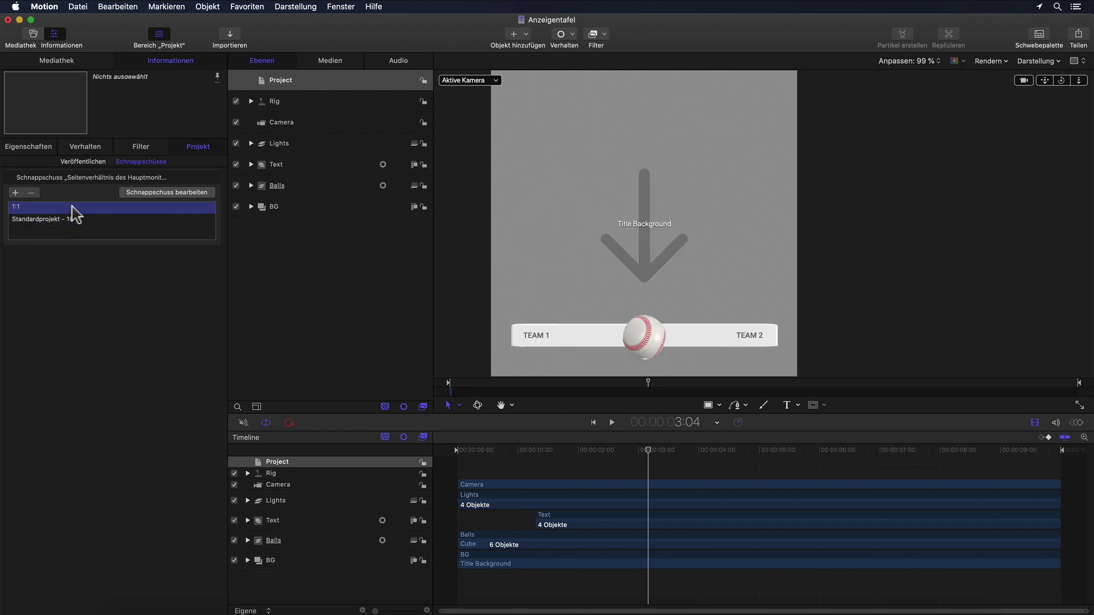
click(74, 221)
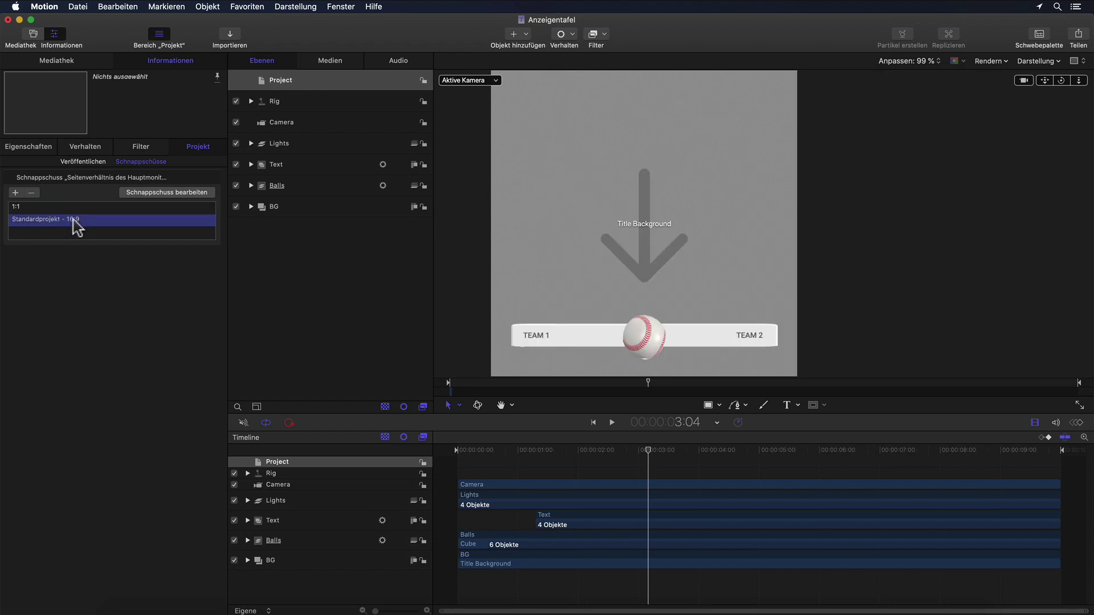
click(8, 20)
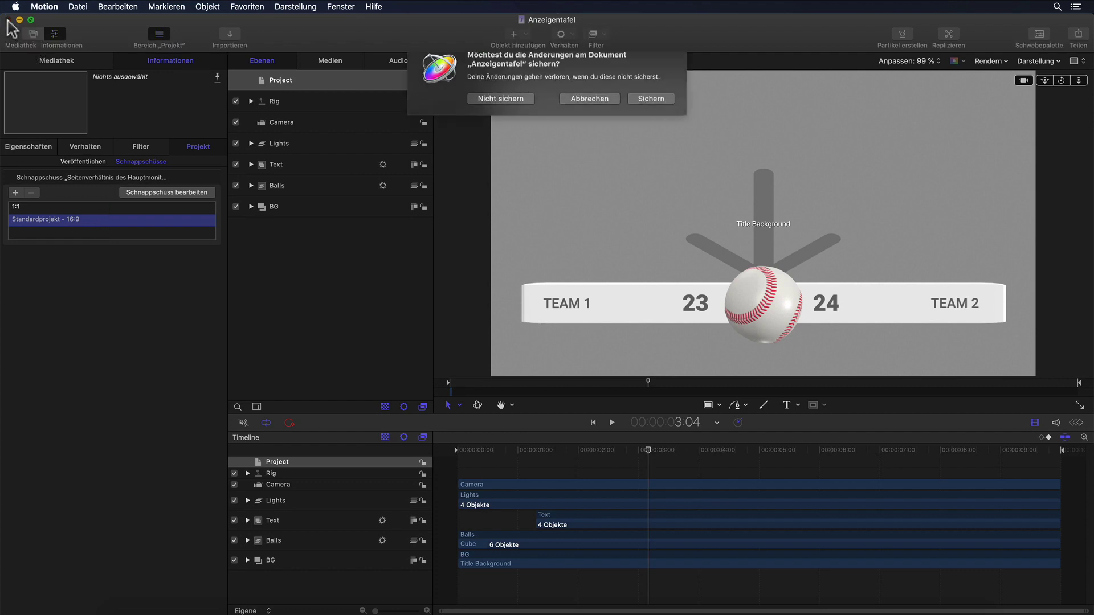
click(648, 111)
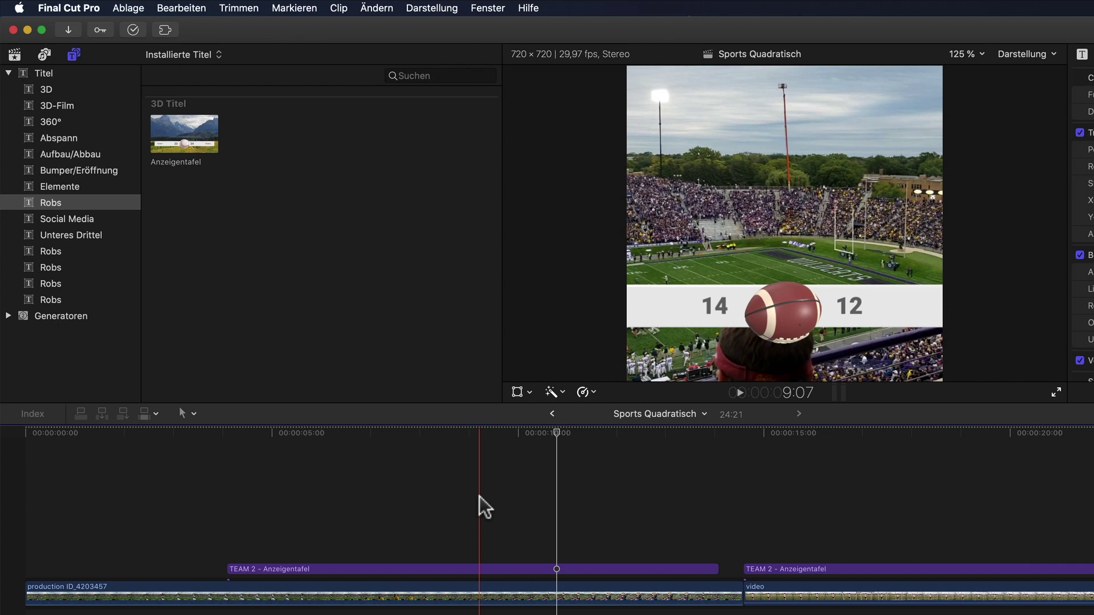
- Replace the first TEAM 2 - Anzeigentafel clip with the updated Anzeigentafel title
click(479, 498)
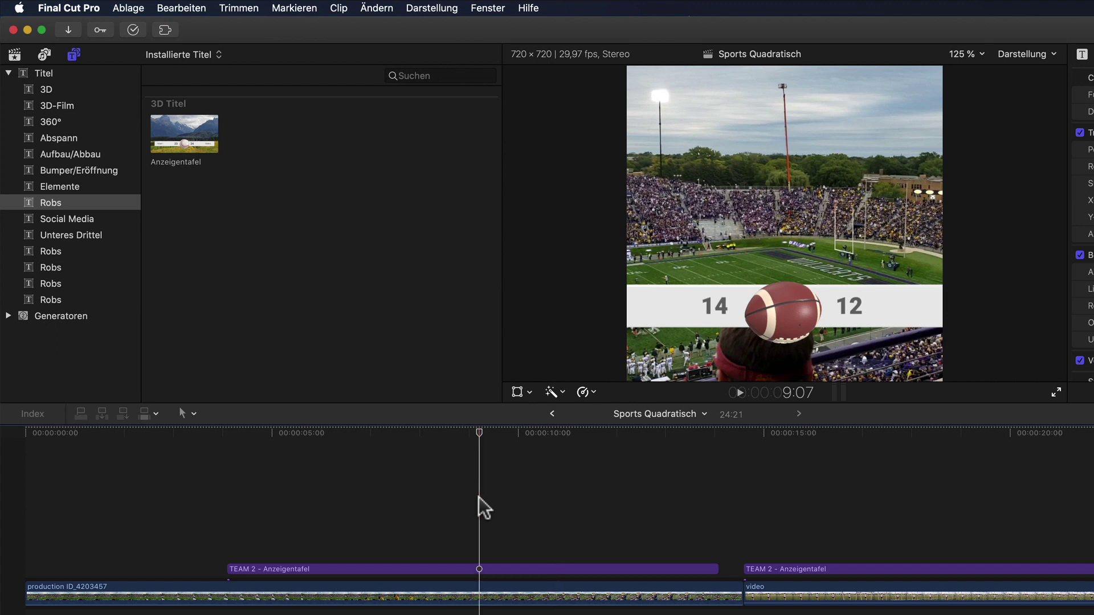
click(487, 568)
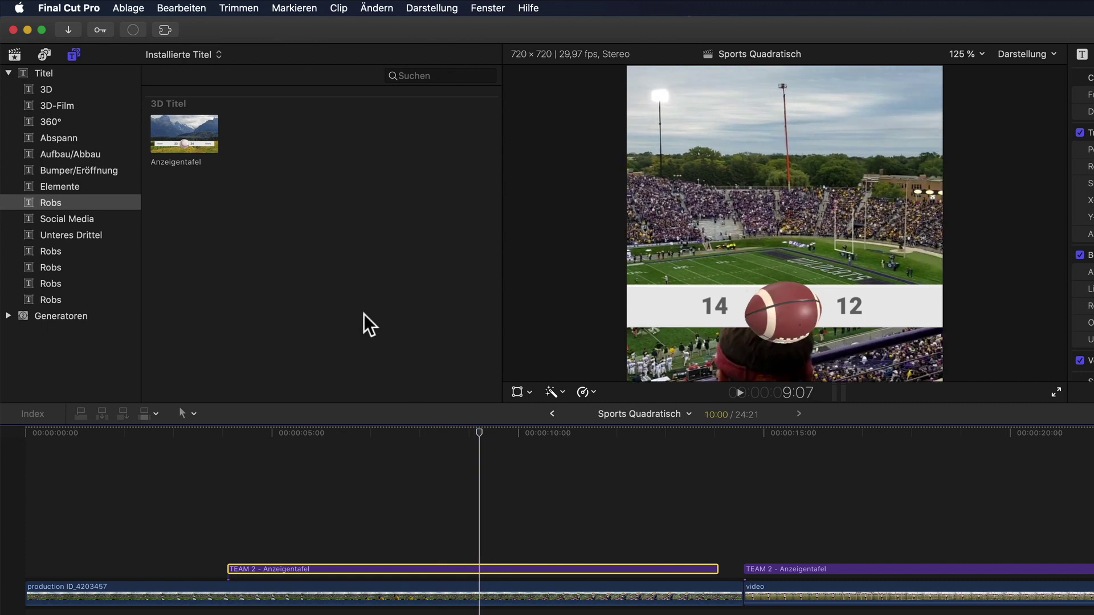
double_click(190, 138)
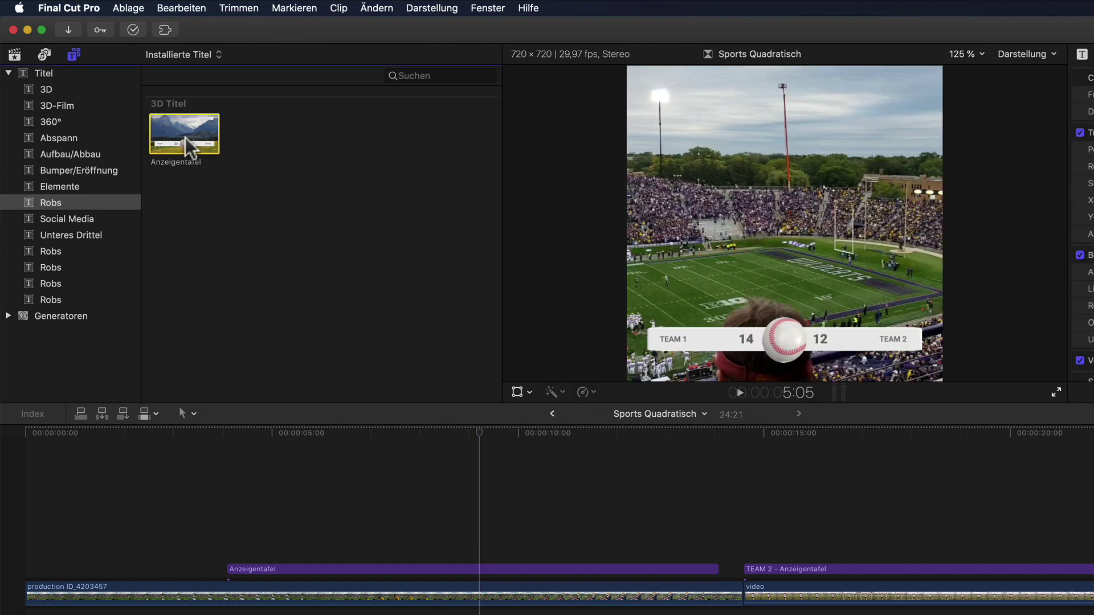
- Replace the second scoreboard title clip with the updated Anzeigentafel title
click(247, 341)
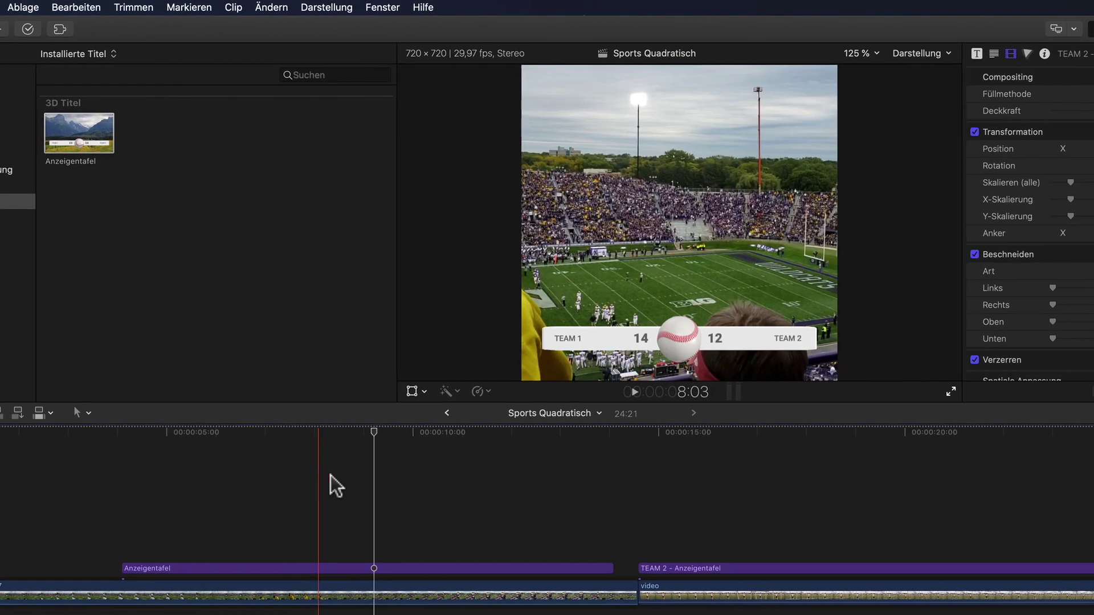
click(713, 570)
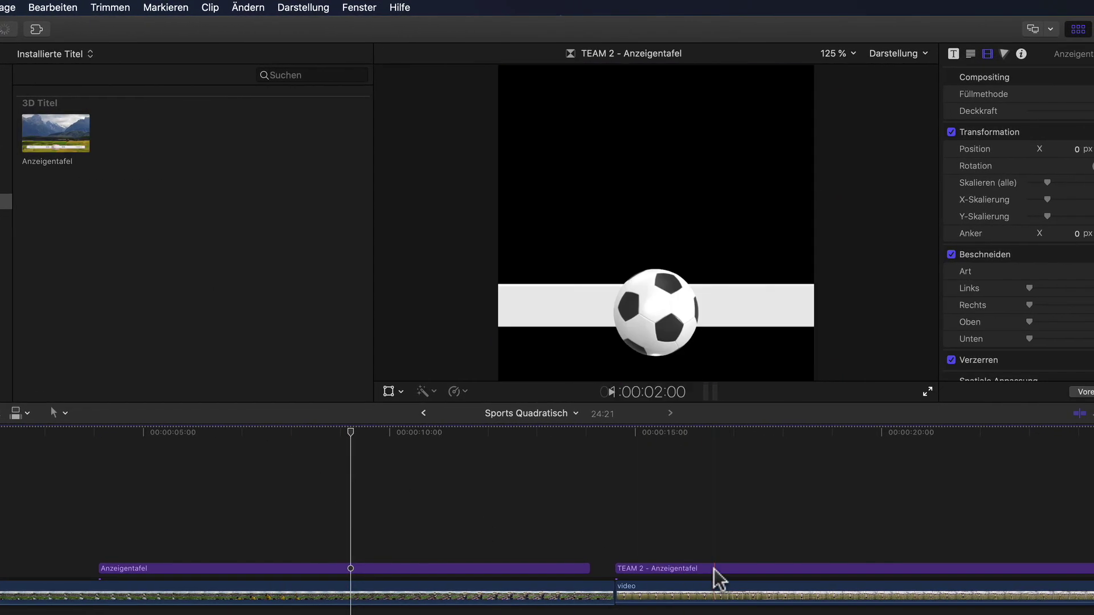
drag(50, 131, 655, 569)
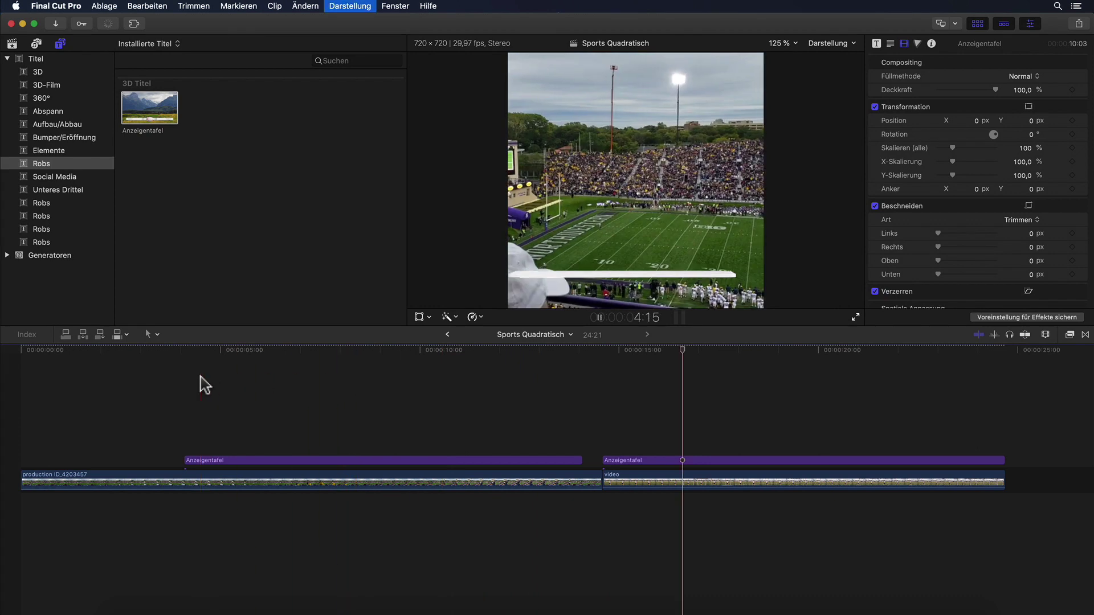
- Play back the square clips and set the scoreboard title's Select Sport to Football
key(space)
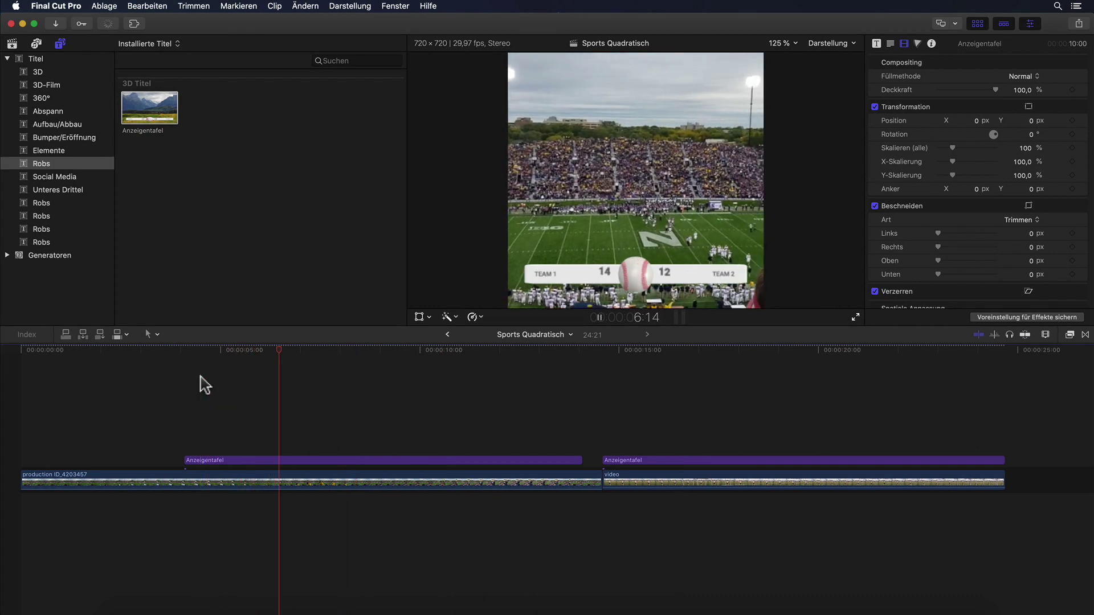
key(space)
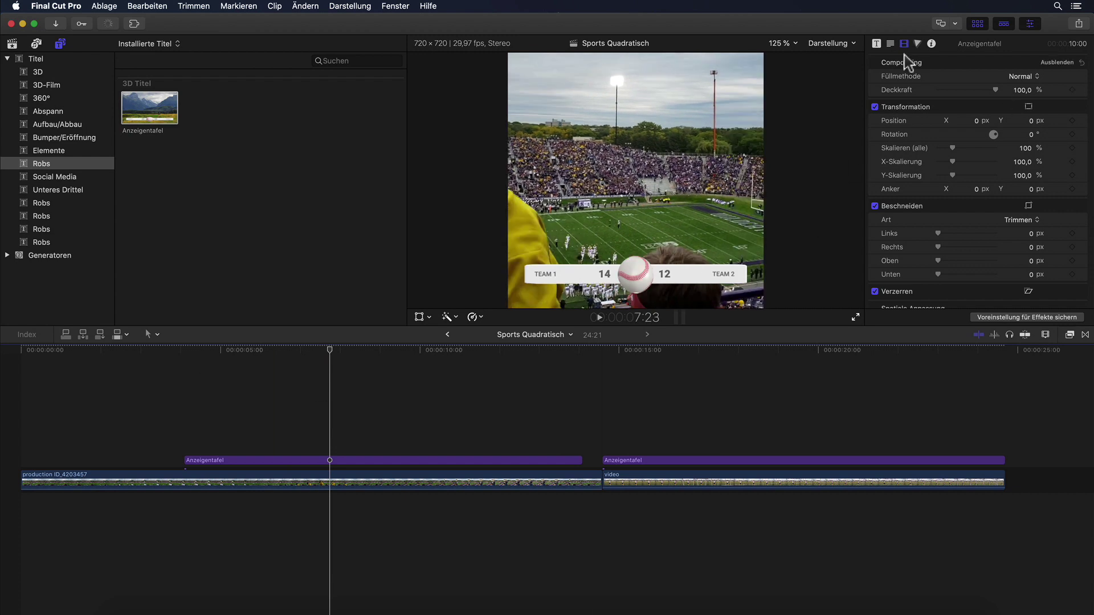
click(877, 43)
click(1014, 77)
click(1018, 96)
click(596, 420)
key(space)
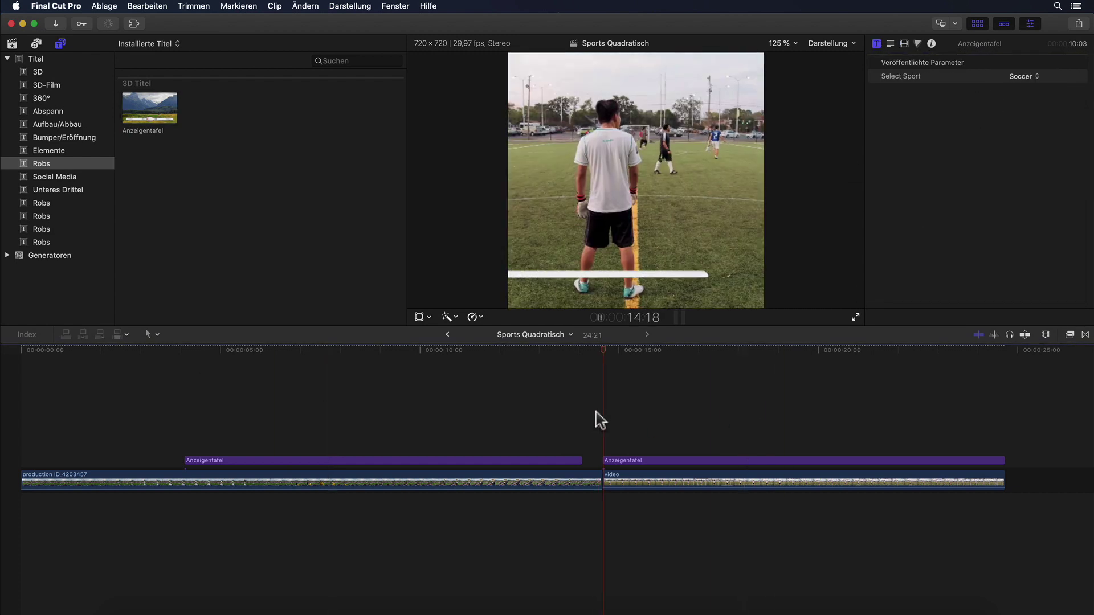